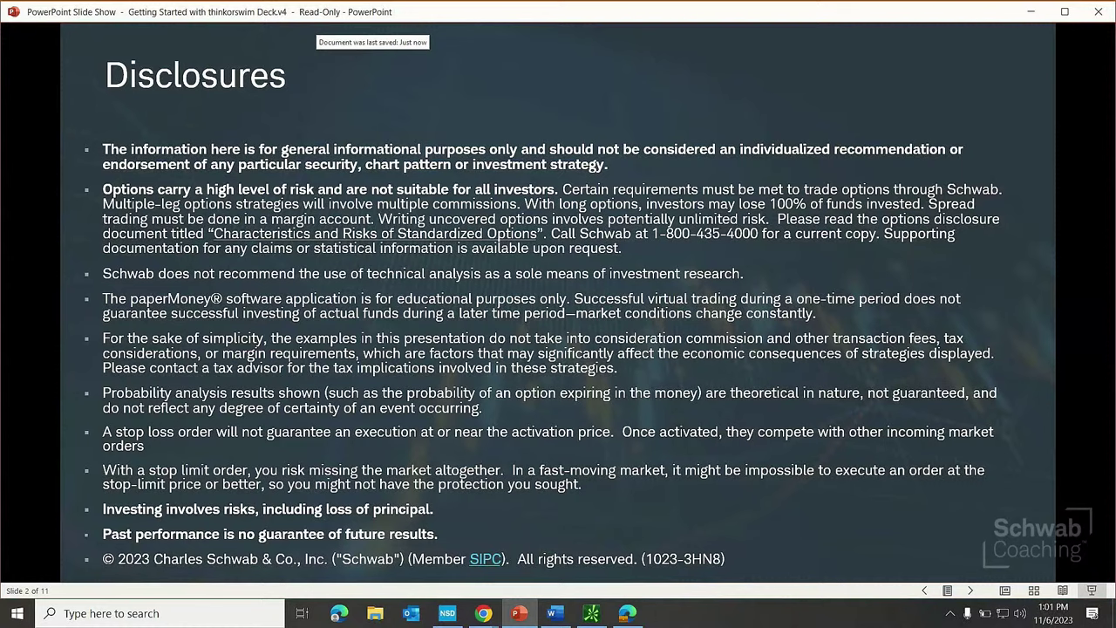
{"action": "key", "text": "Right"}
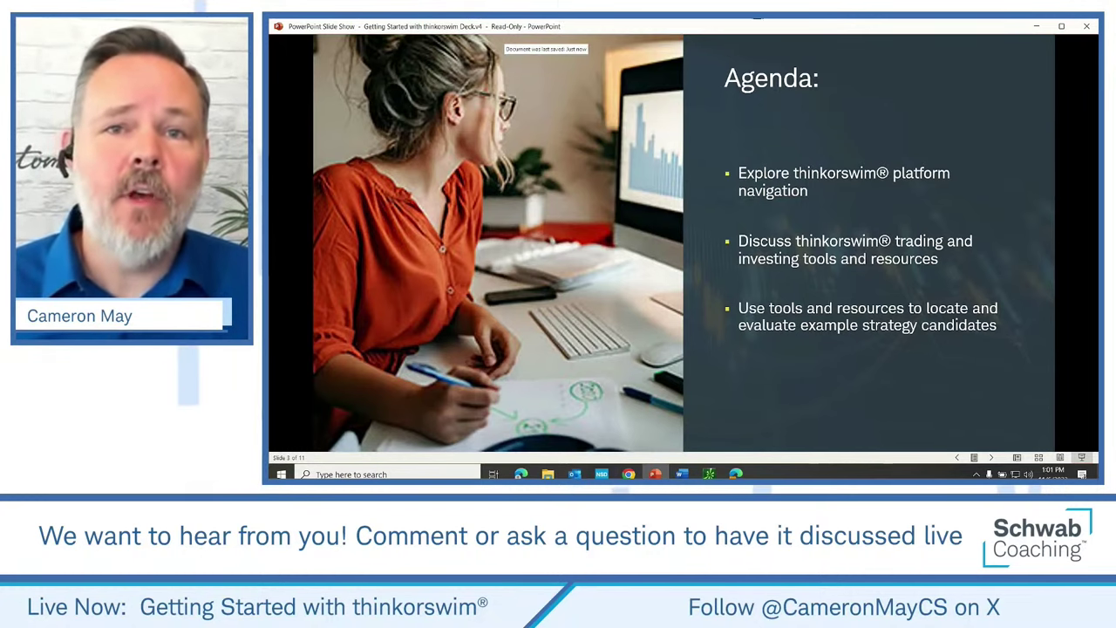
{"action": "key", "text": "Right"}
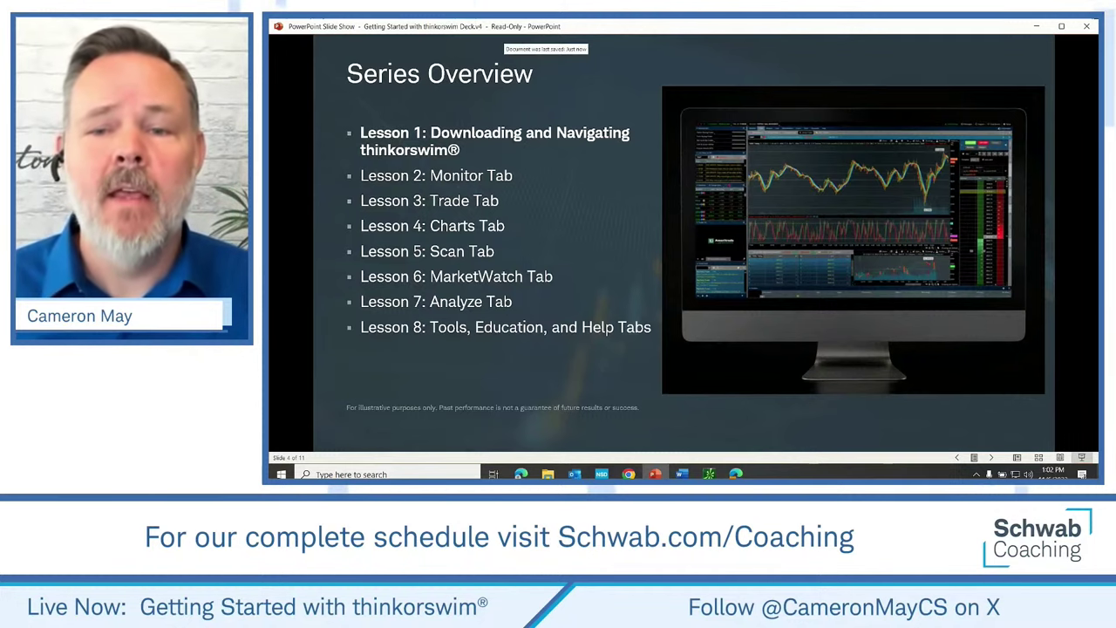
{"action": "key", "text": "Left"}
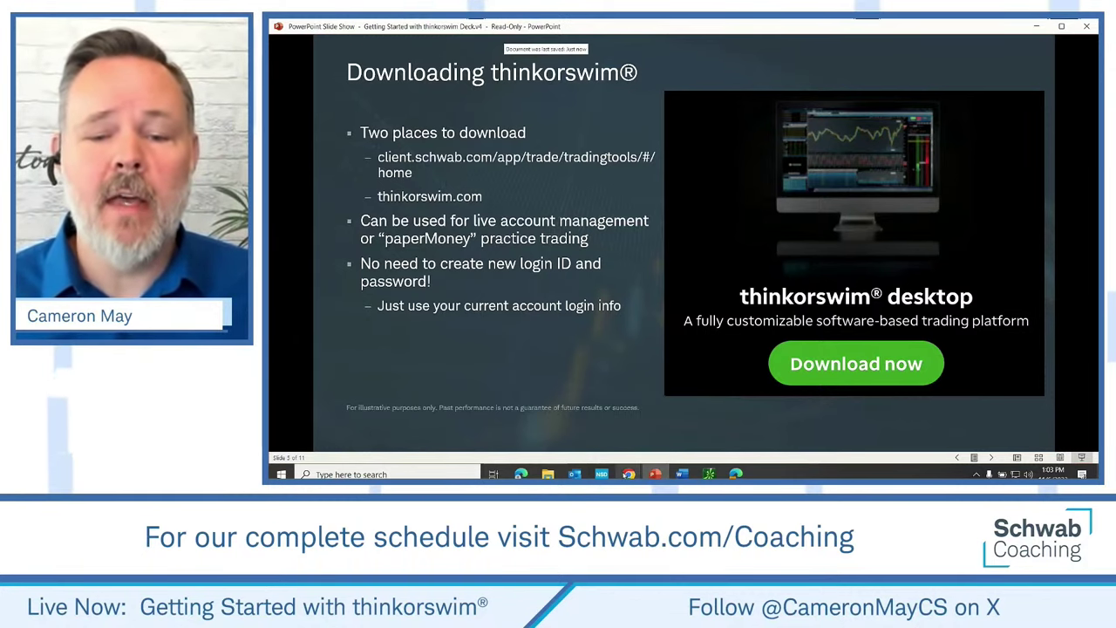
- Switch to the Schwab client site in Chrome, open the thinkorswim Desktop trading platforms page and view its thinkorswim introduction
{"action": "mouse_move", "coordinate": [629, 474]}
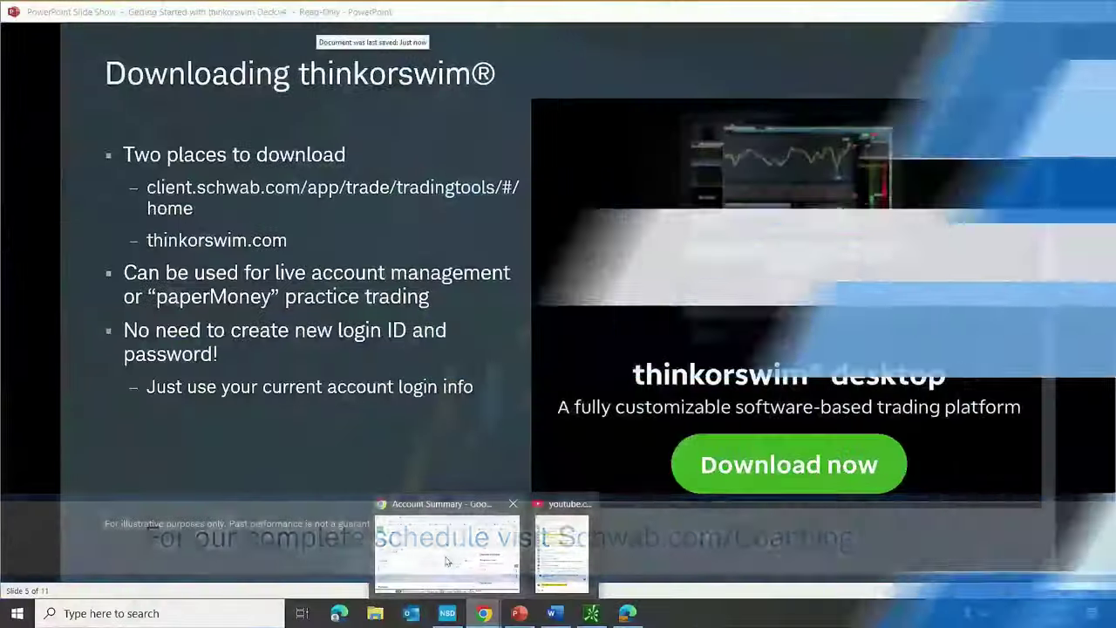
{"action": "left_click", "coordinate": [447, 560]}
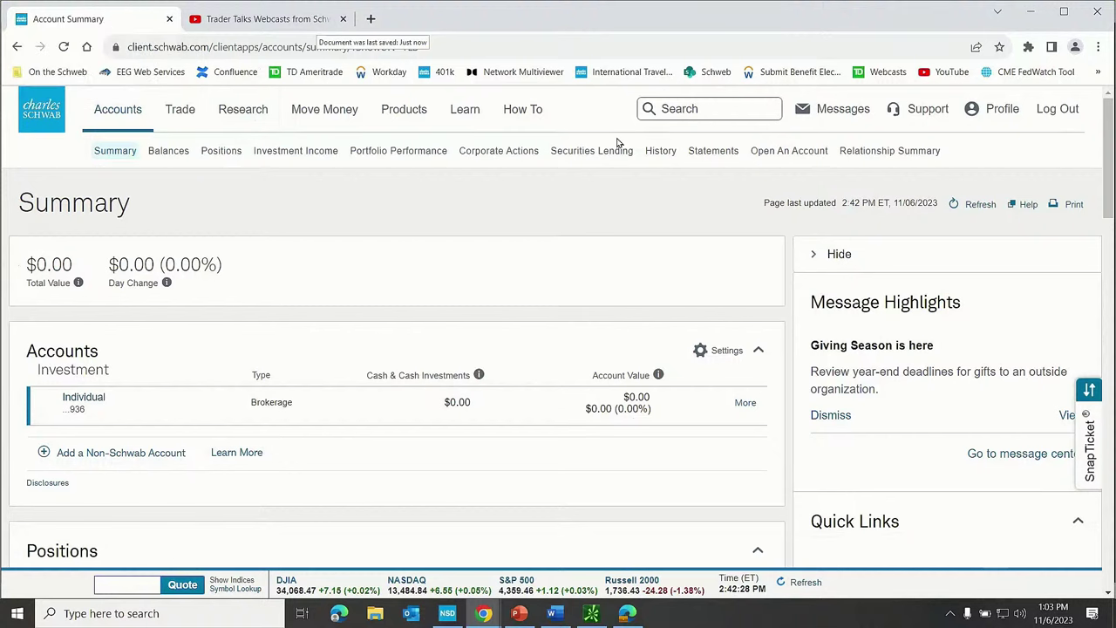
{"action": "left_click", "coordinate": [186, 114]}
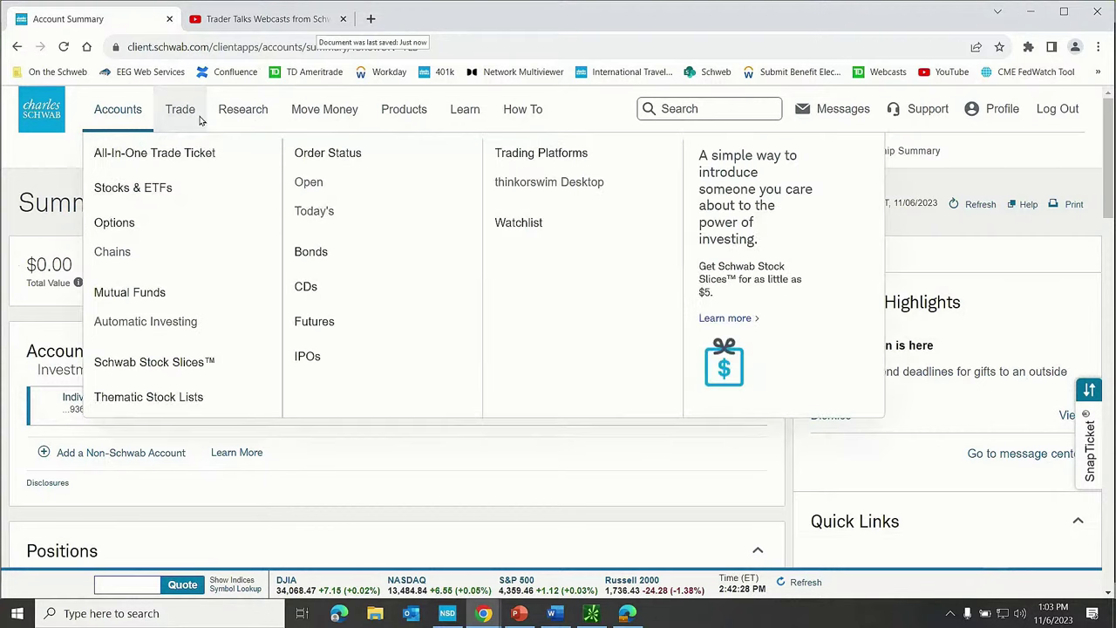
{"action": "left_click", "coordinate": [541, 182]}
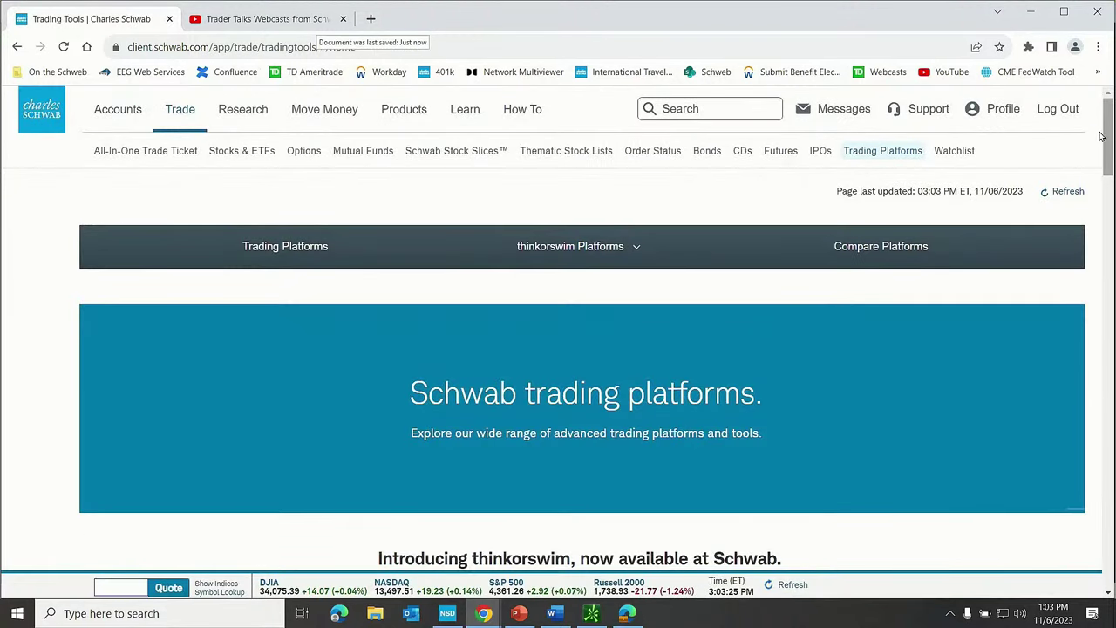
{"action": "scroll", "coordinate": [480, 359], "scroll_direction": "down", "scroll_amount": 5}
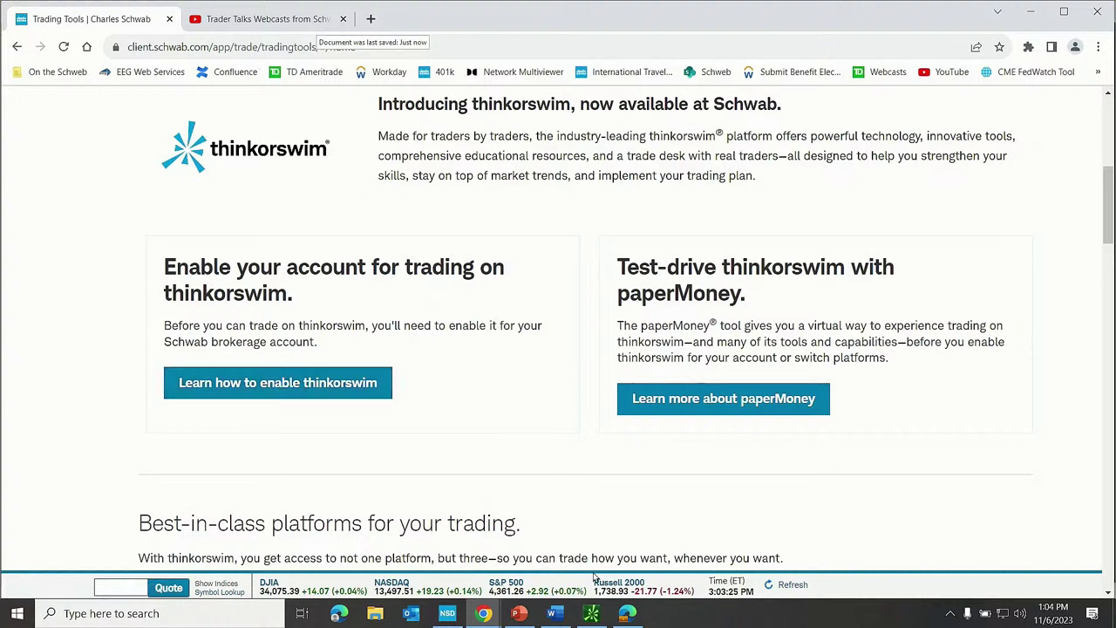
- Switch to the thinkorswim desktop platform and open the Activity and Positions page of the Monitor section
{"action": "left_click", "coordinate": [591, 613]}
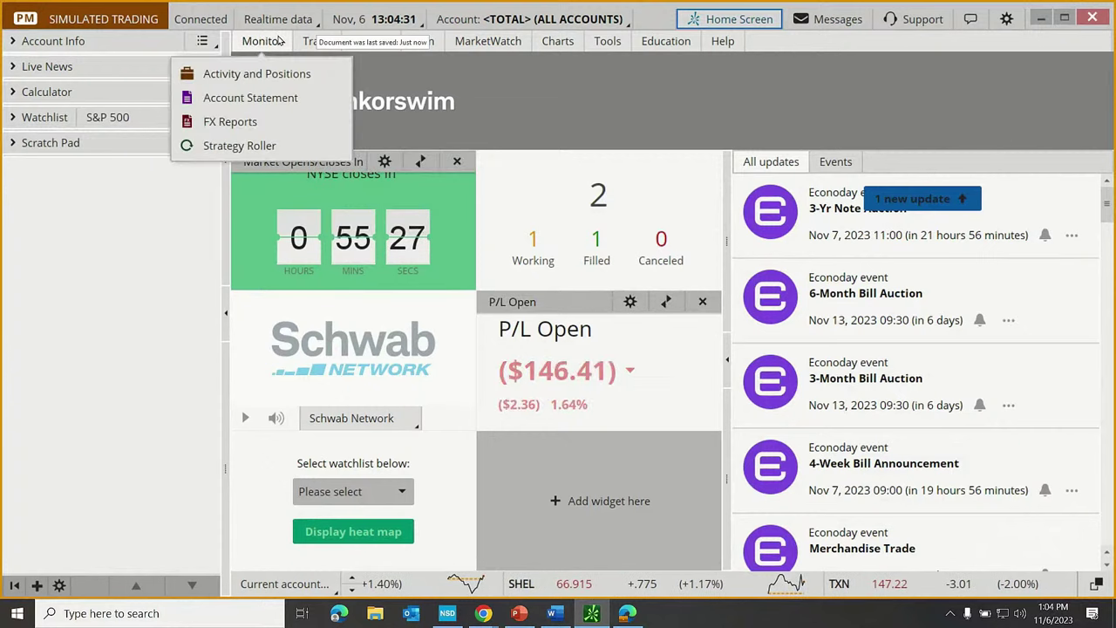
{"action": "mouse_move", "coordinate": [264, 44]}
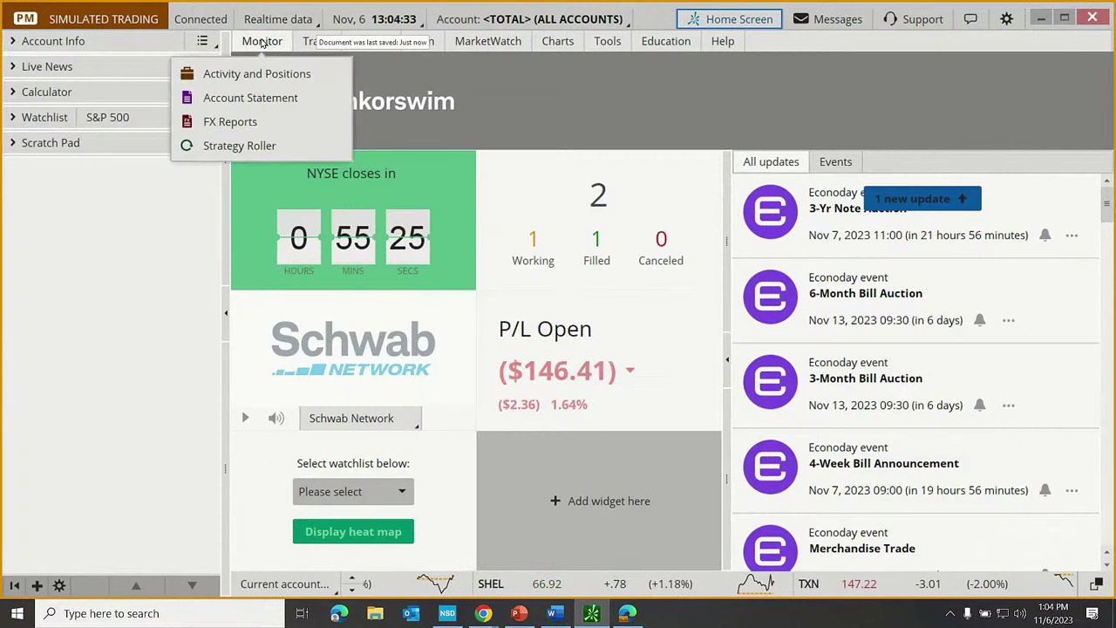
{"action": "left_click", "coordinate": [264, 42]}
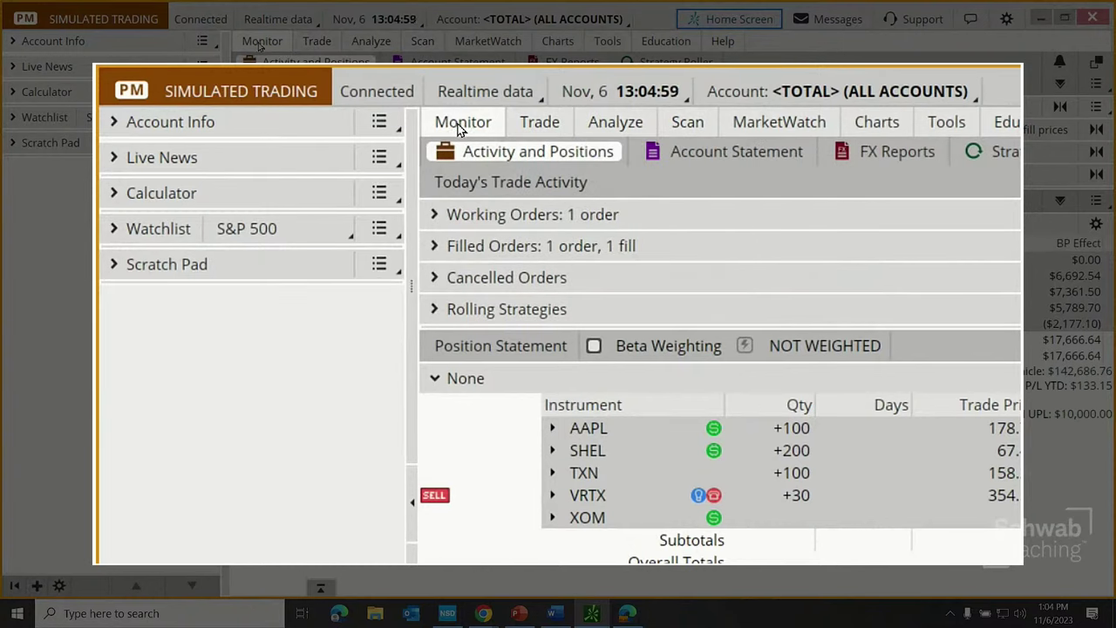
- Look through the pages offered by the main platform sections and open the Learning Center under Education
{"action": "mouse_move", "coordinate": [546, 125]}
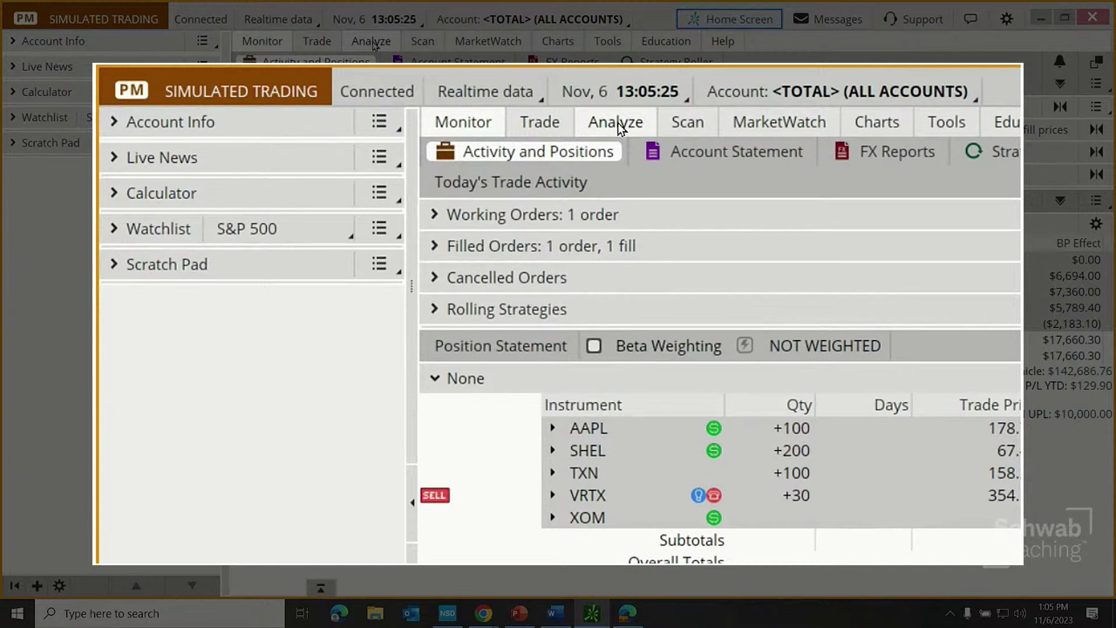
{"action": "mouse_move", "coordinate": [619, 127]}
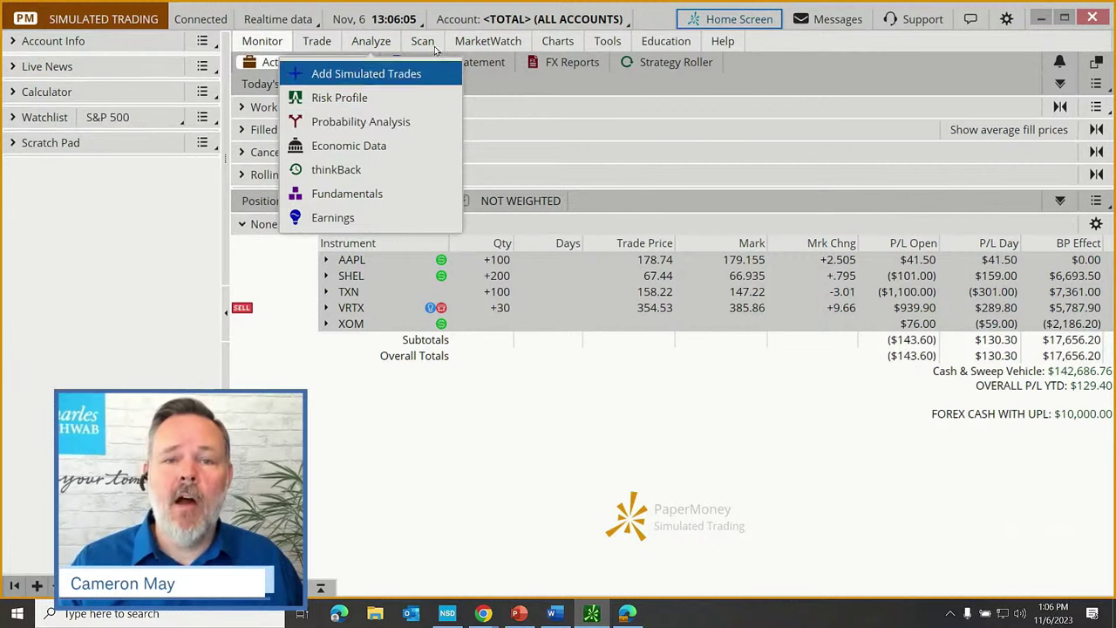
{"action": "mouse_move", "coordinate": [425, 45]}
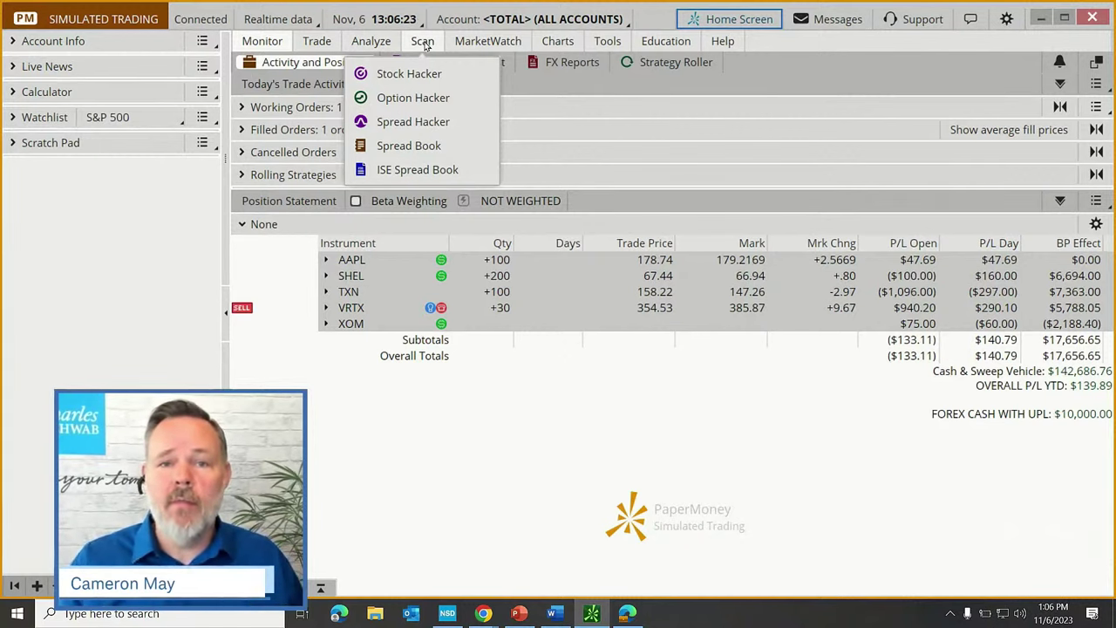
{"action": "mouse_move", "coordinate": [471, 42]}
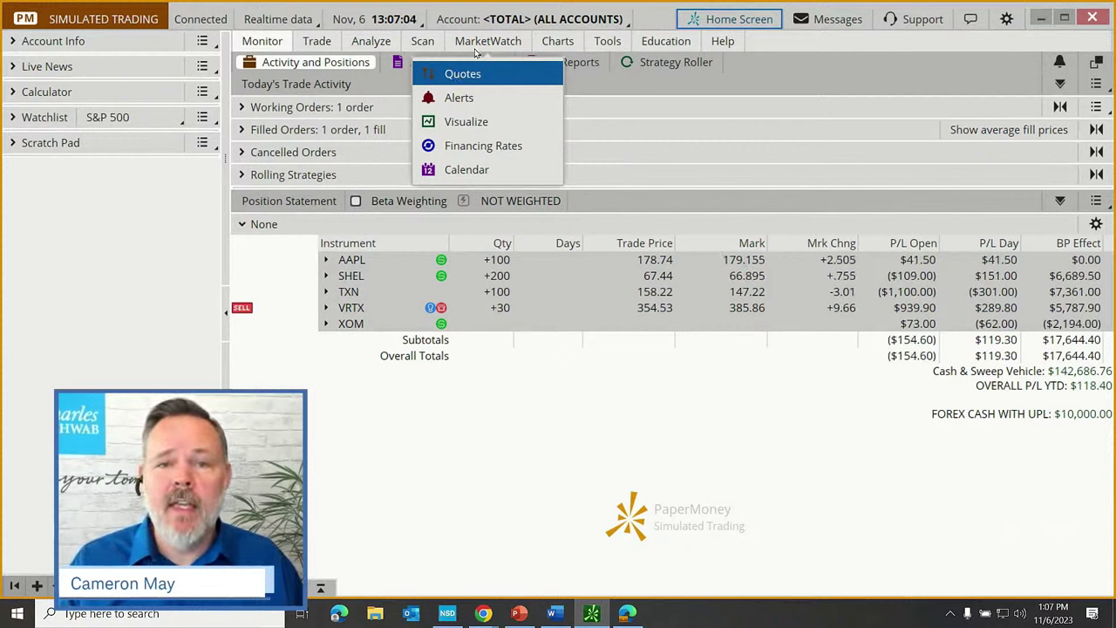
{"action": "mouse_move", "coordinate": [555, 44]}
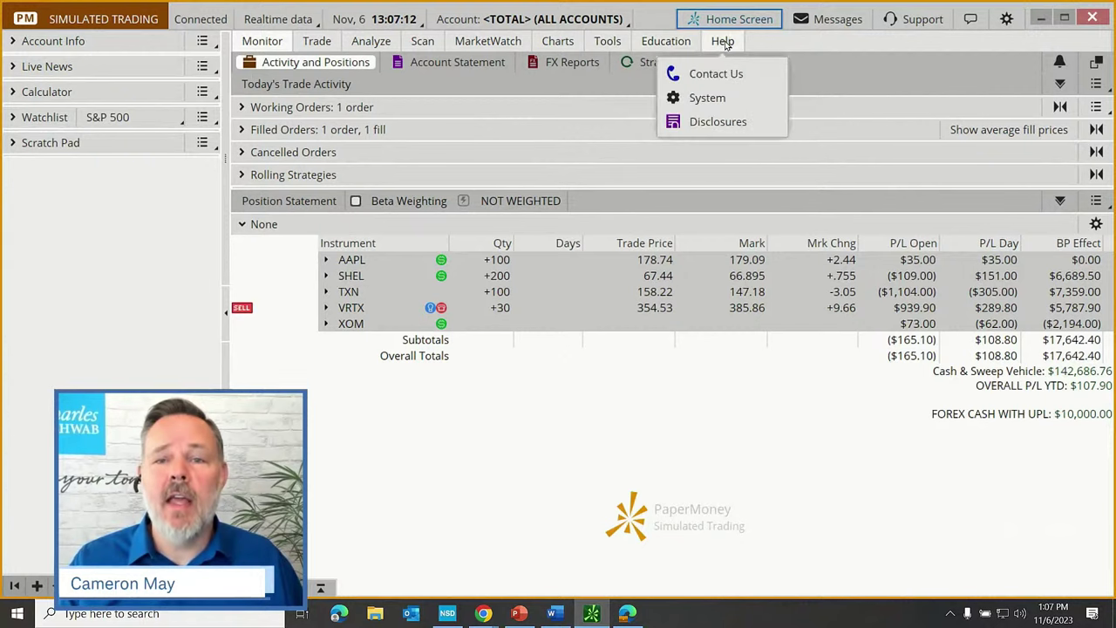
{"action": "mouse_move", "coordinate": [599, 44]}
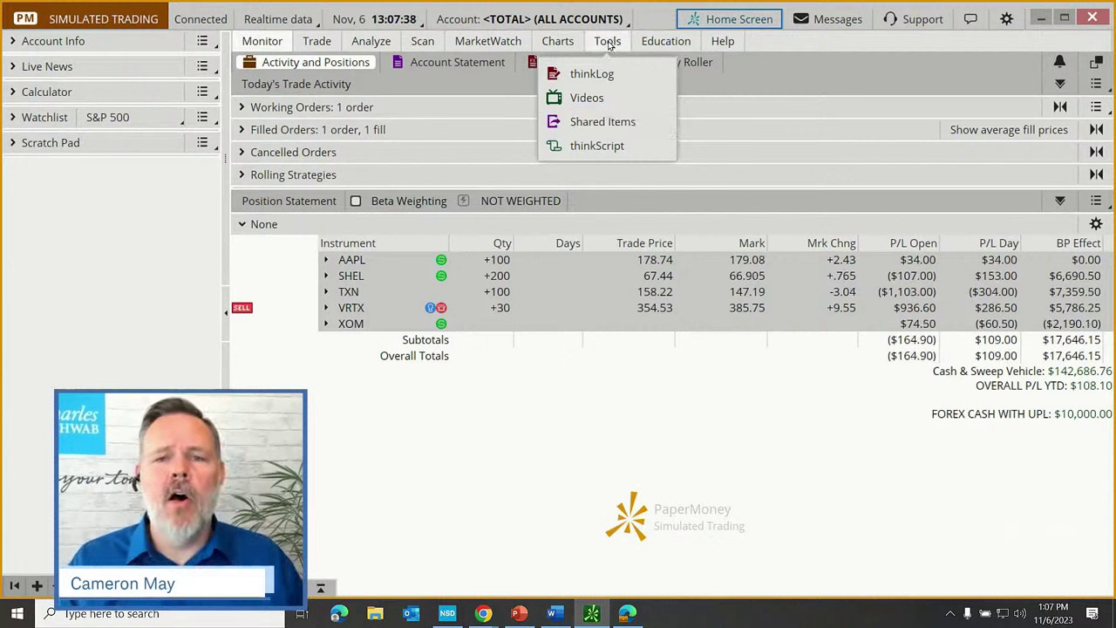
{"action": "mouse_move", "coordinate": [660, 43]}
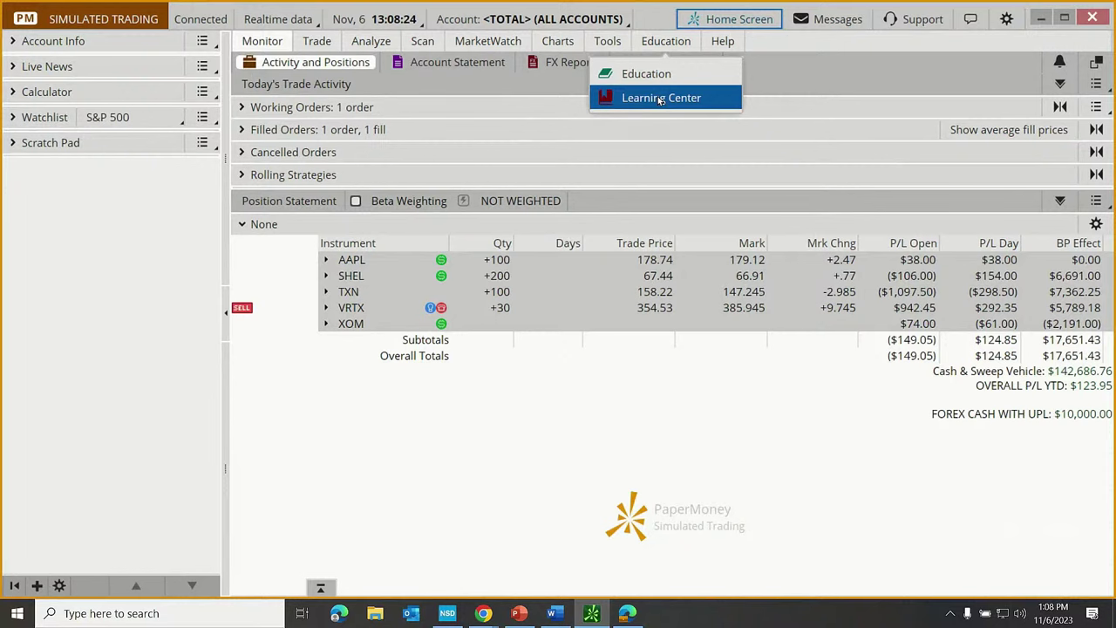
{"action": "left_click", "coordinate": [660, 98]}
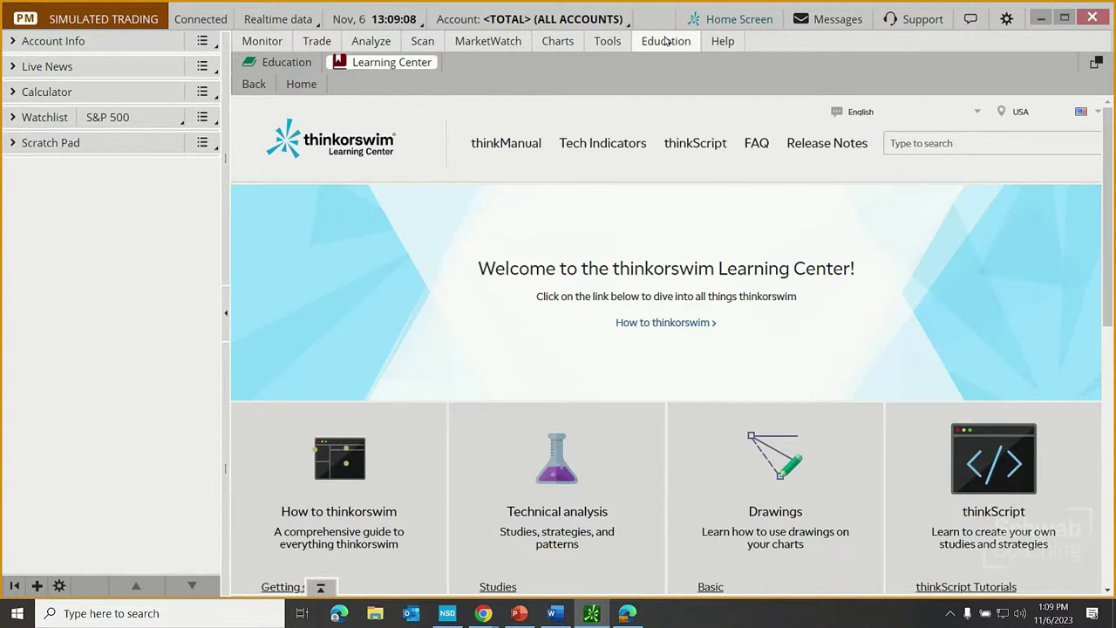
- Look over the Help options and return to the Monitor section's Activity and Positions page
{"action": "left_click", "coordinate": [722, 43]}
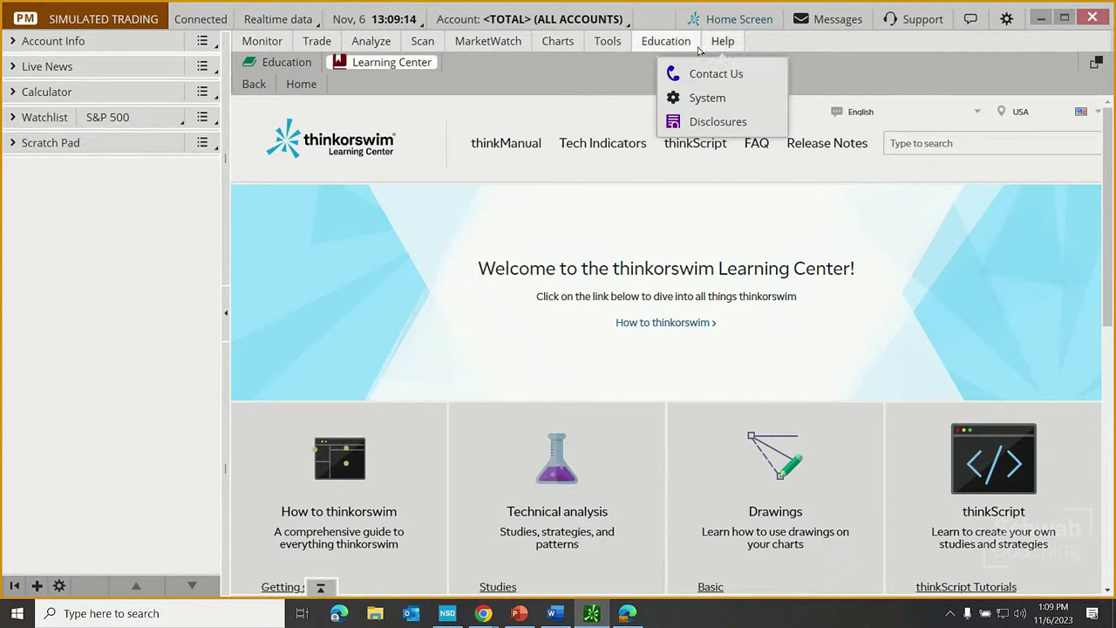
{"action": "left_click", "coordinate": [722, 45]}
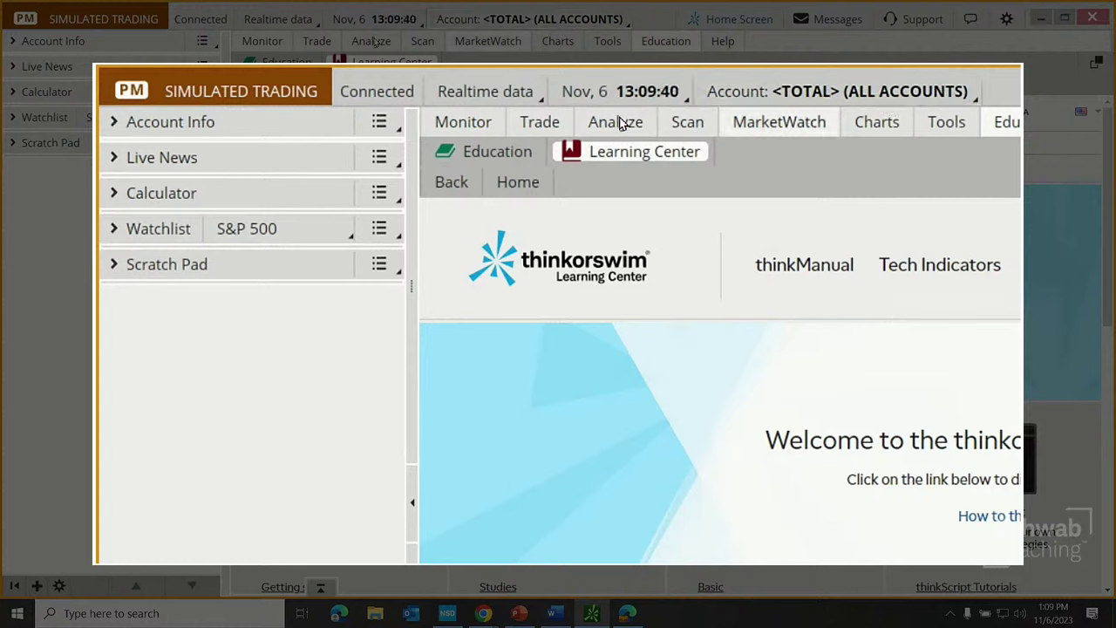
{"action": "left_click", "coordinate": [264, 41]}
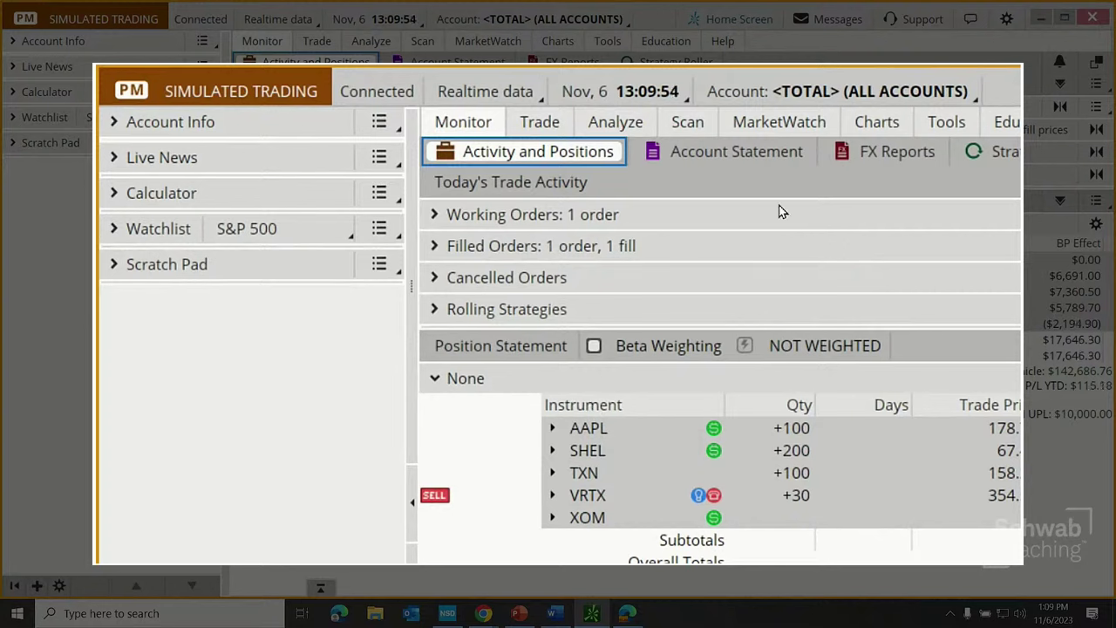
- View the positions of the IRA account and the margin account, and switch back to the total of all accounts
{"action": "left_click", "coordinate": [833, 103]}
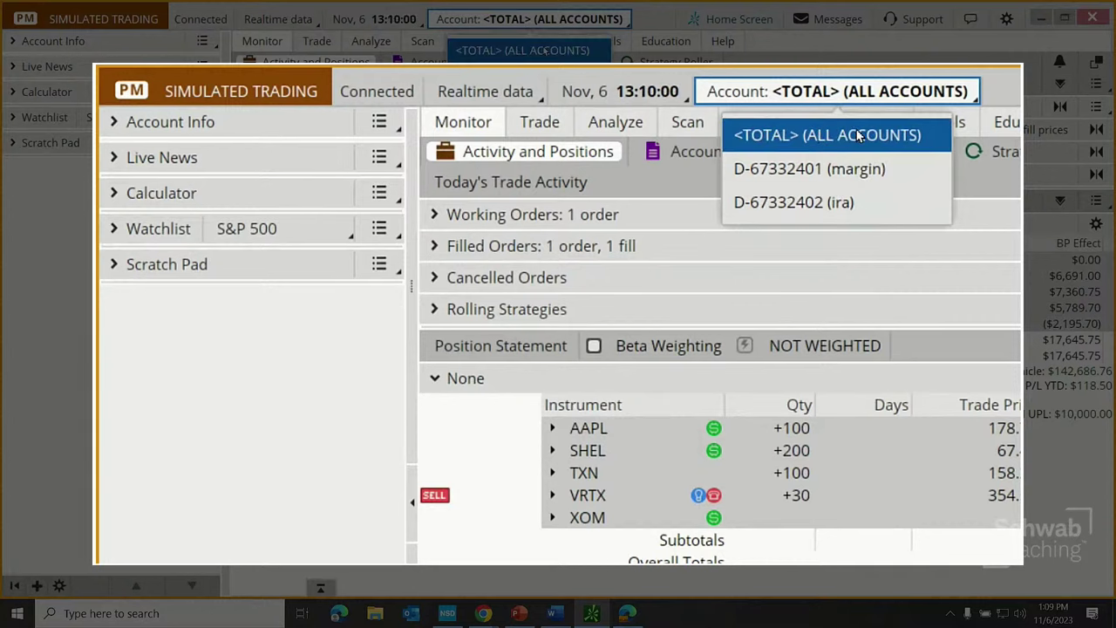
{"action": "left_click", "coordinate": [833, 202]}
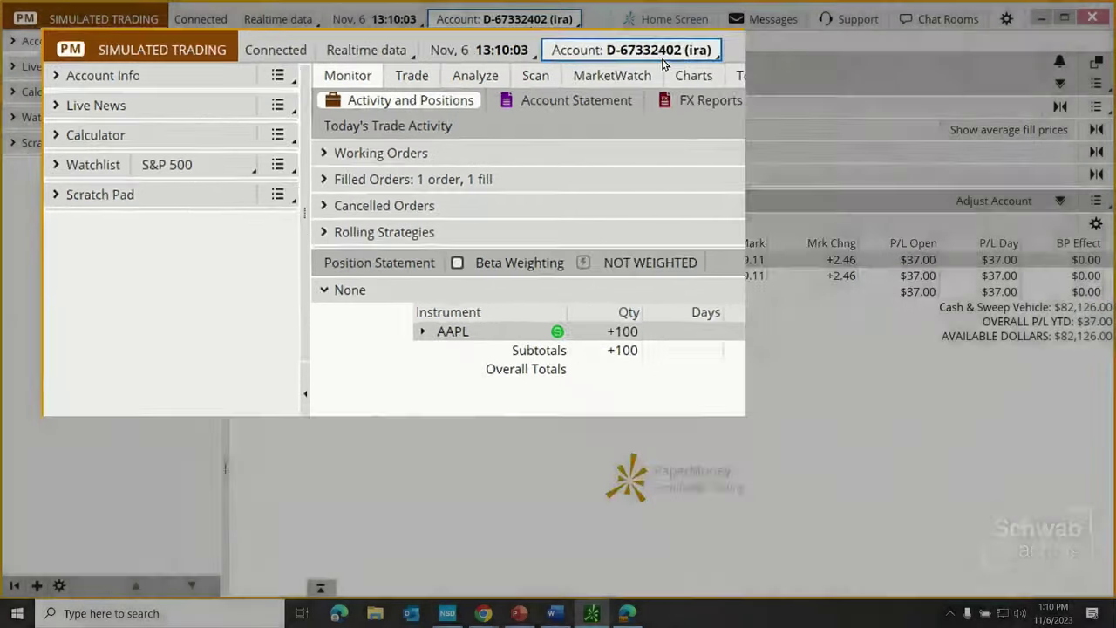
{"action": "left_click", "coordinate": [527, 19]}
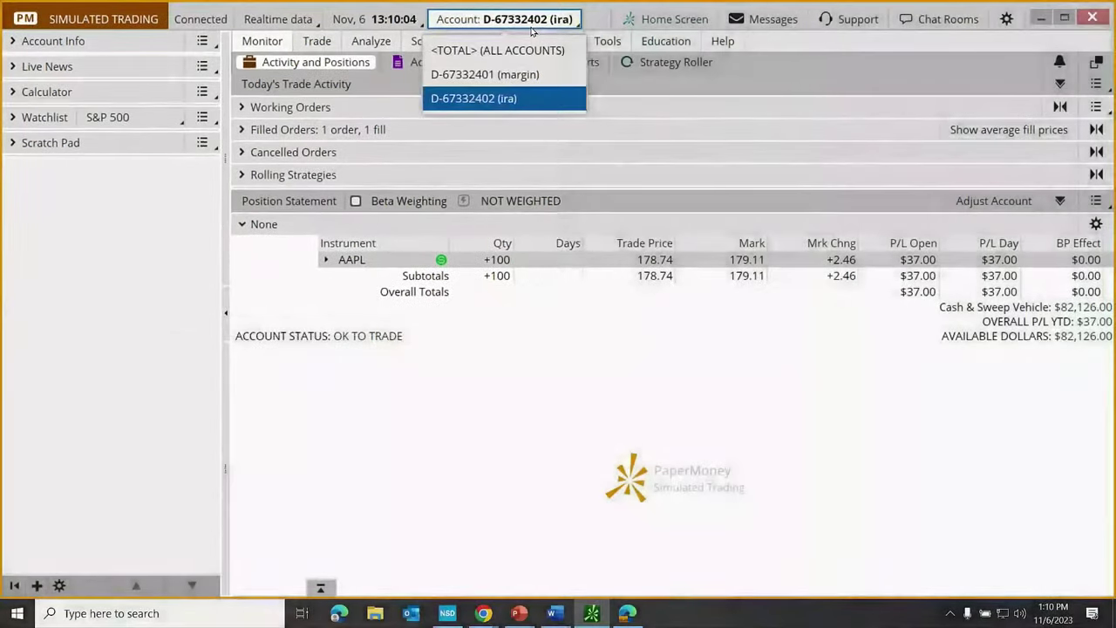
{"action": "left_click", "coordinate": [528, 76]}
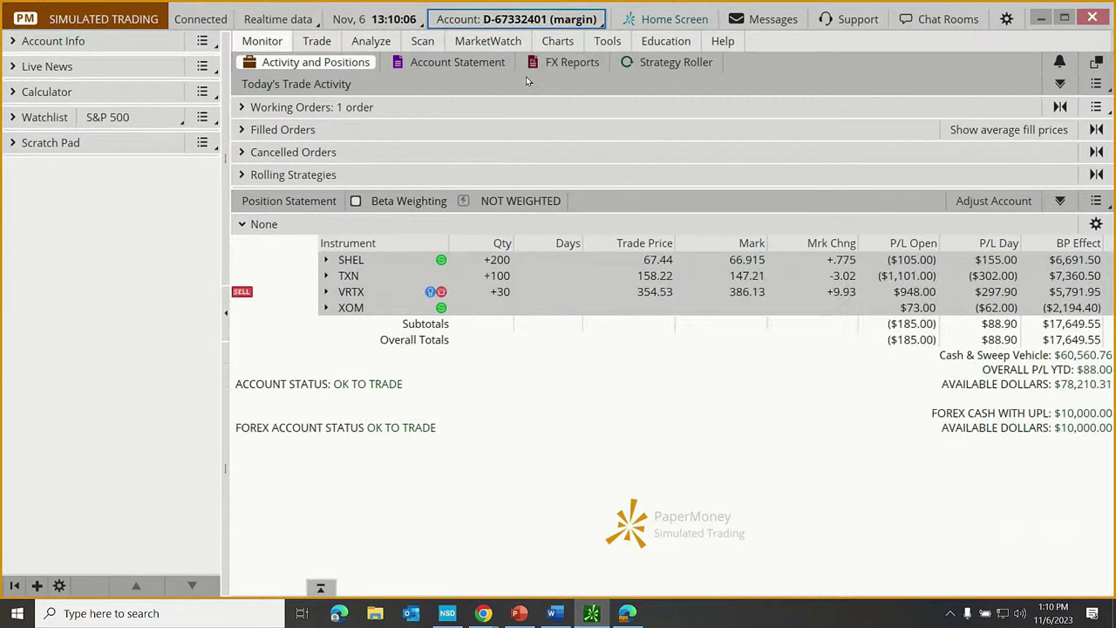
{"action": "left_click", "coordinate": [533, 24]}
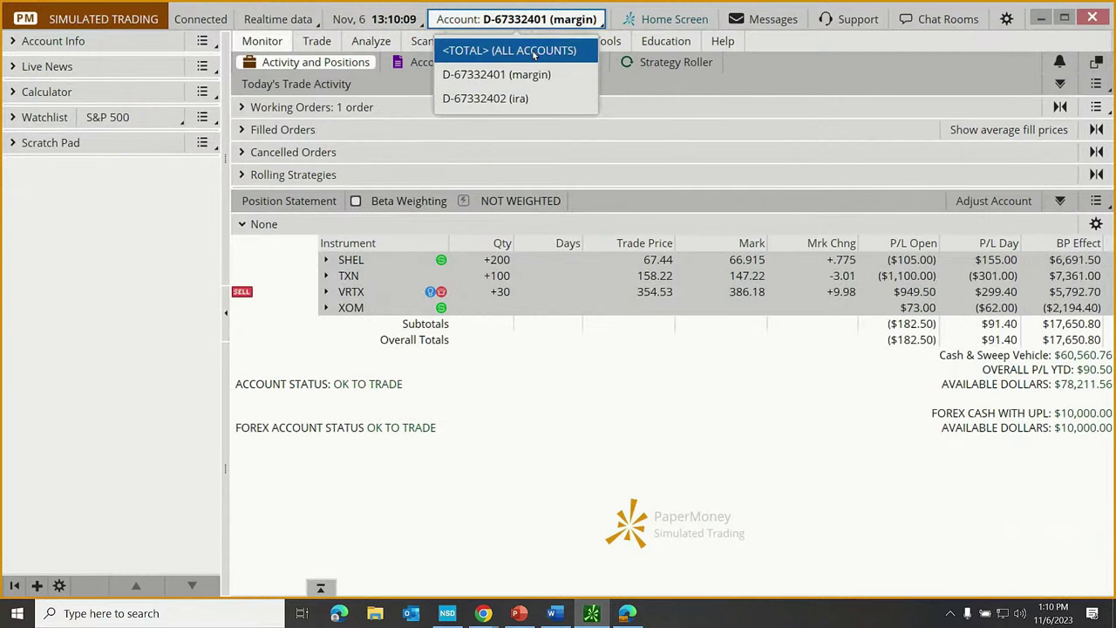
{"action": "left_click", "coordinate": [534, 52]}
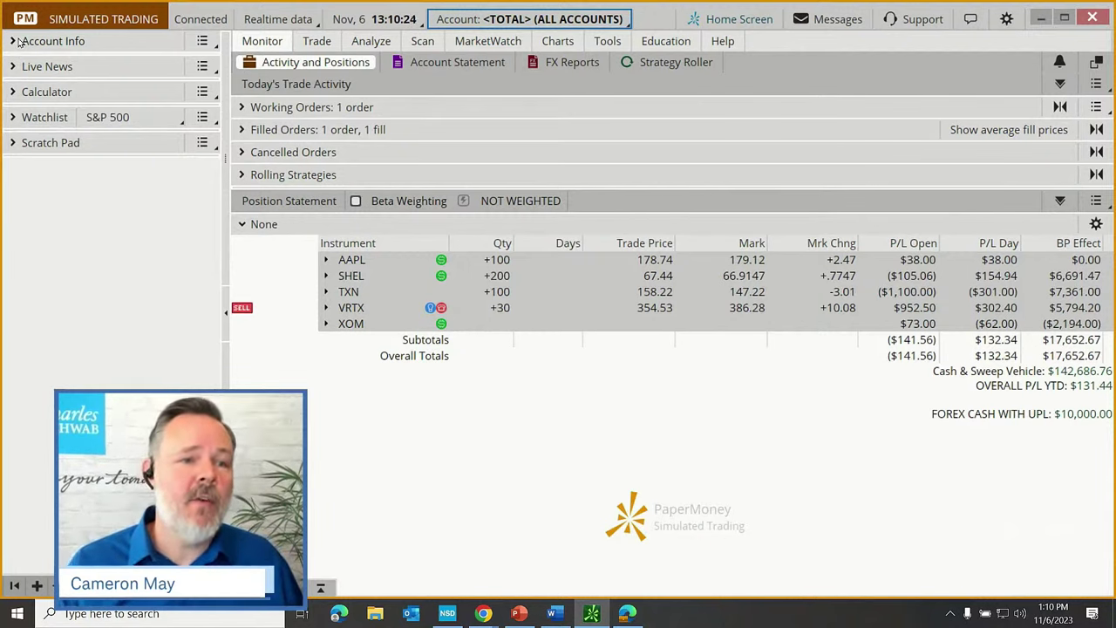
- Expand the Account Info and Live News gadgets and filter the live news to the symbol MSFT
{"action": "left_click", "coordinate": [15, 44]}
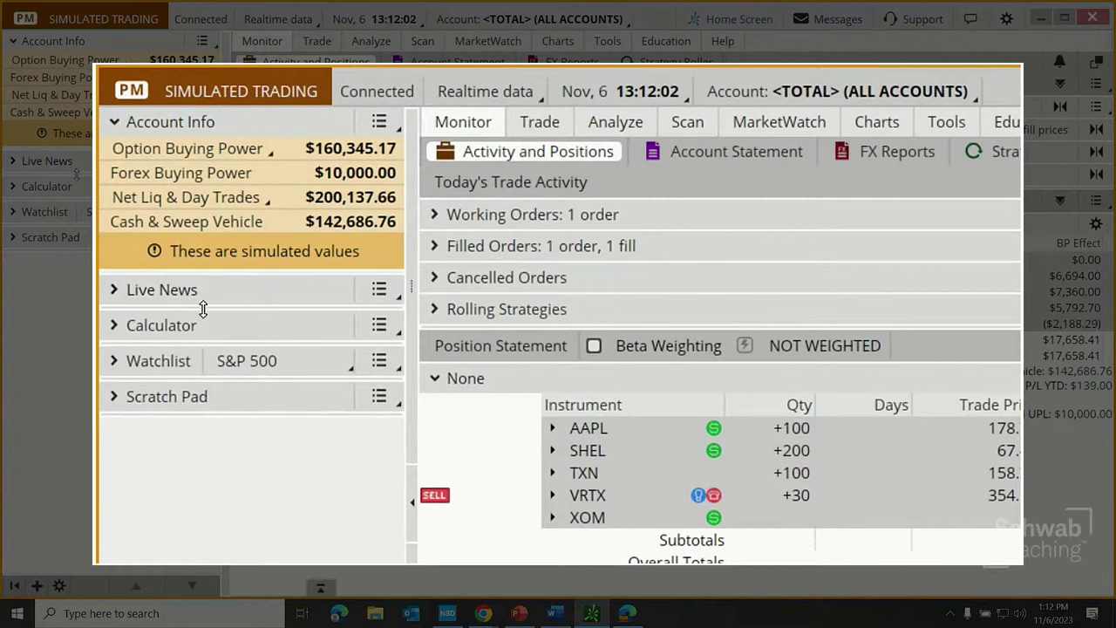
{"action": "left_click", "coordinate": [122, 295]}
{"action": "left_click", "coordinate": [144, 319]}
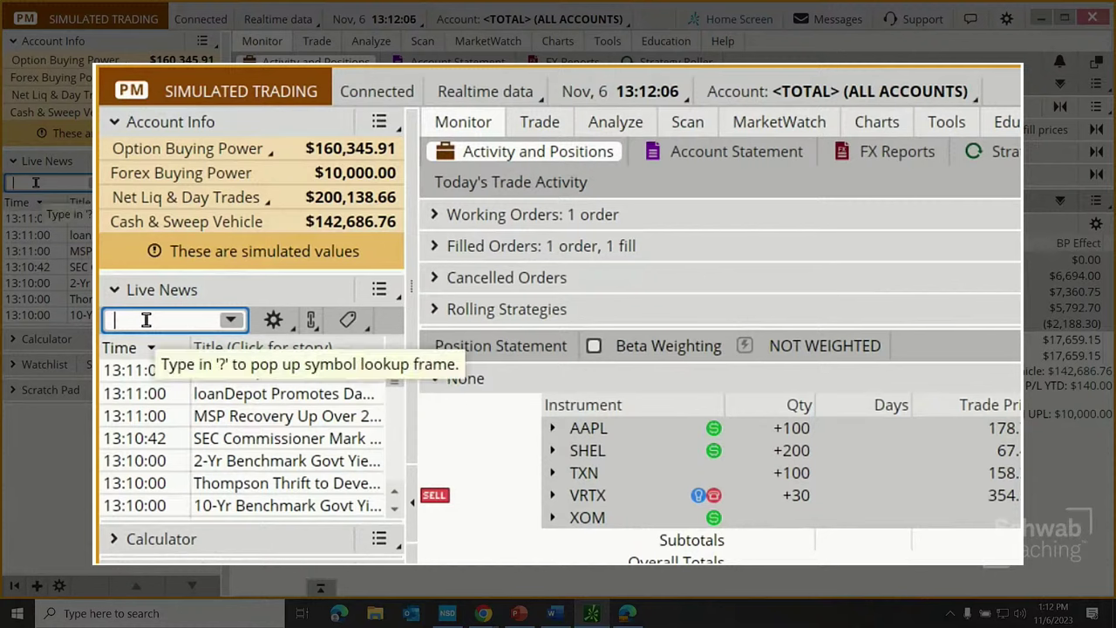
{"action": "type", "text": "MSFT"}
{"action": "key", "text": "Return"}
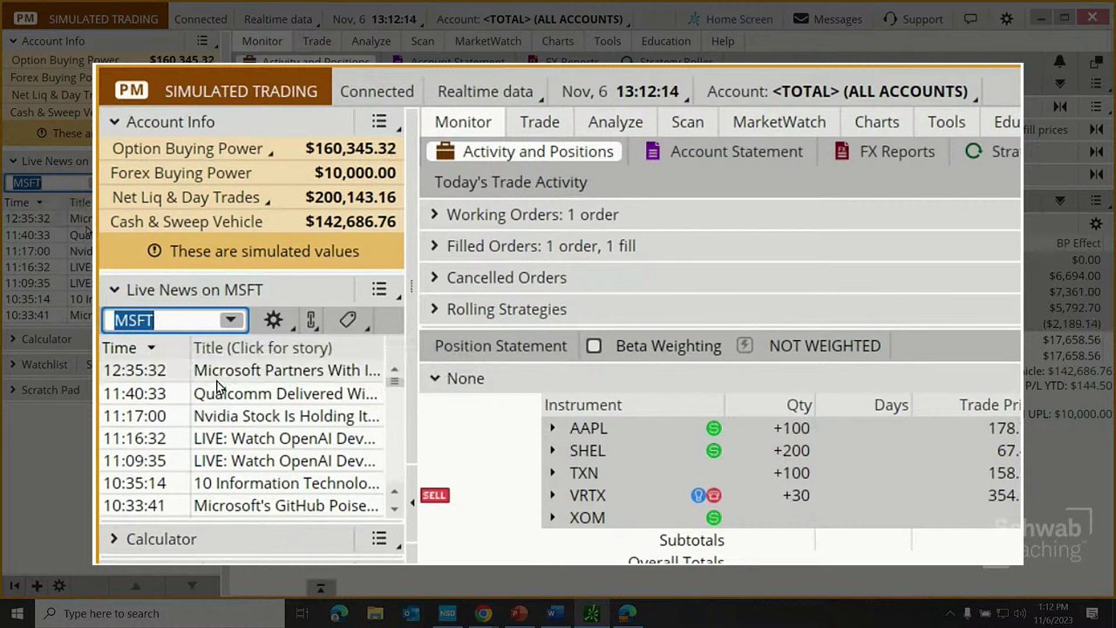
- Collapse the Live News gadget, and view the Calculator and the S&P 500 Watchlist gadgets, collapsing each again
{"action": "left_click", "coordinate": [114, 289]}
{"action": "left_click", "coordinate": [122, 335]}
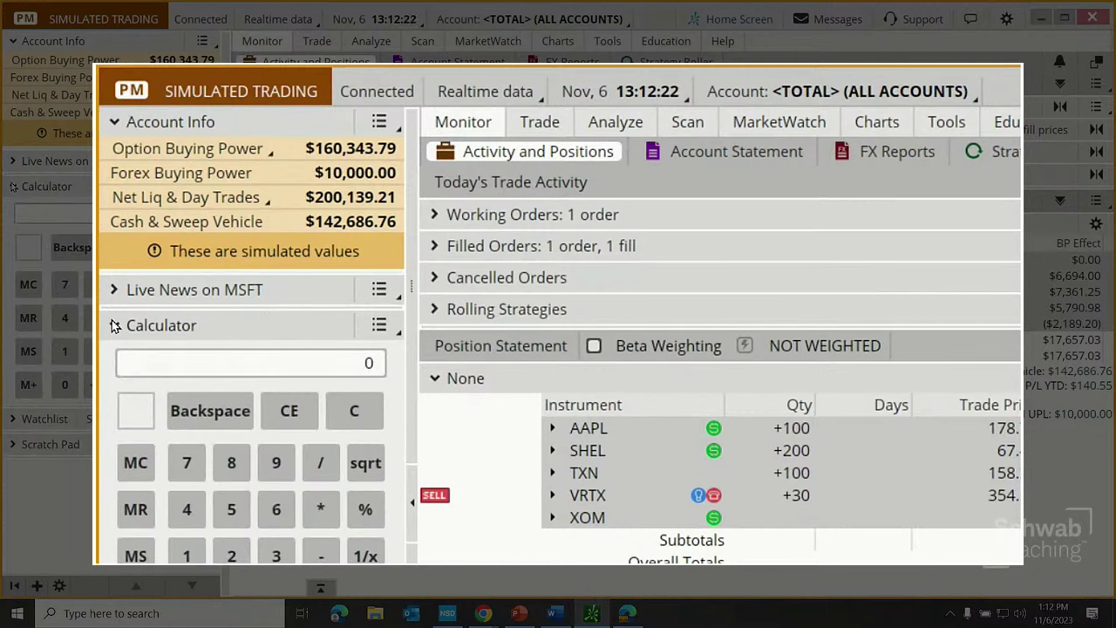
{"action": "left_click", "coordinate": [144, 335]}
{"action": "left_click", "coordinate": [122, 365]}
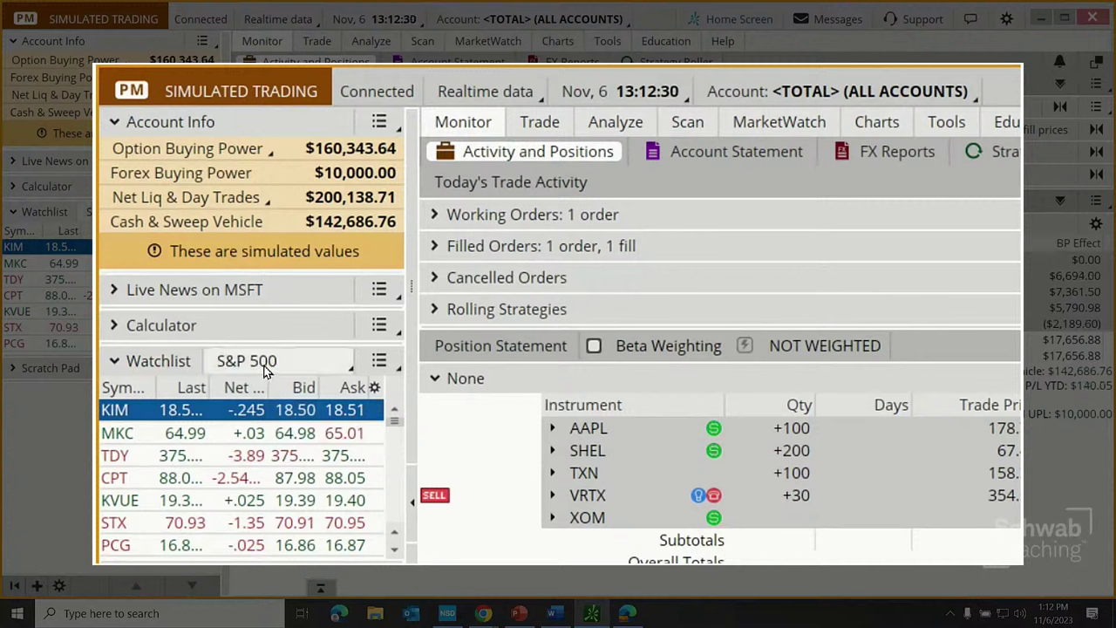
{"action": "left_click", "coordinate": [132, 362]}
- Expand the Scratch Pad gadget and write the note "Hello!" in it
{"action": "left_click", "coordinate": [115, 396]}
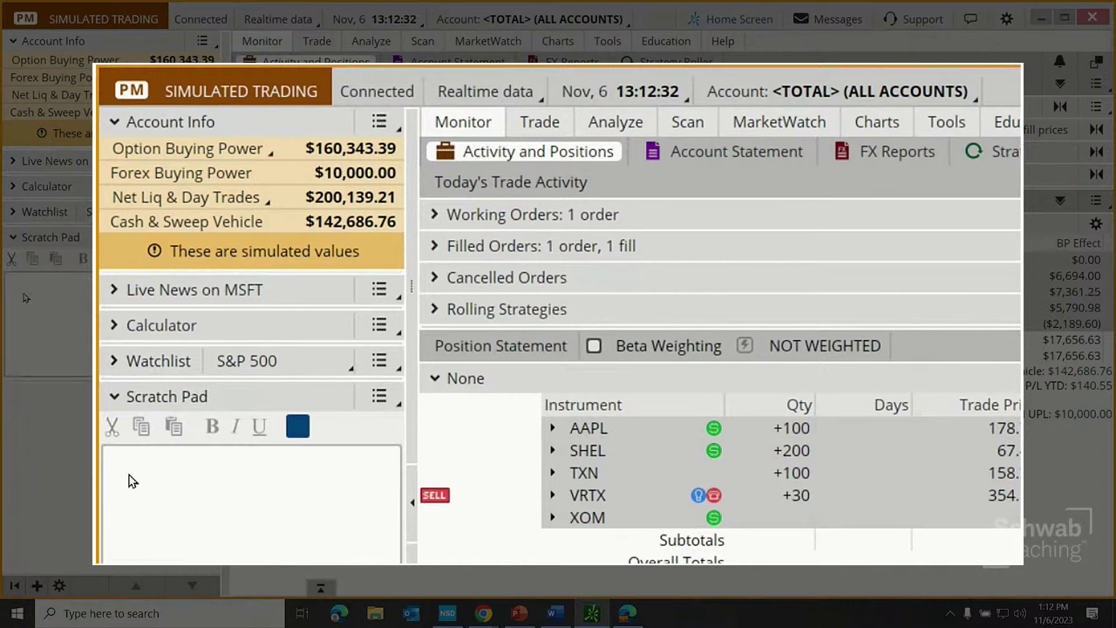
{"action": "left_click", "coordinate": [127, 475]}
{"action": "type", "text": "Hello!"}
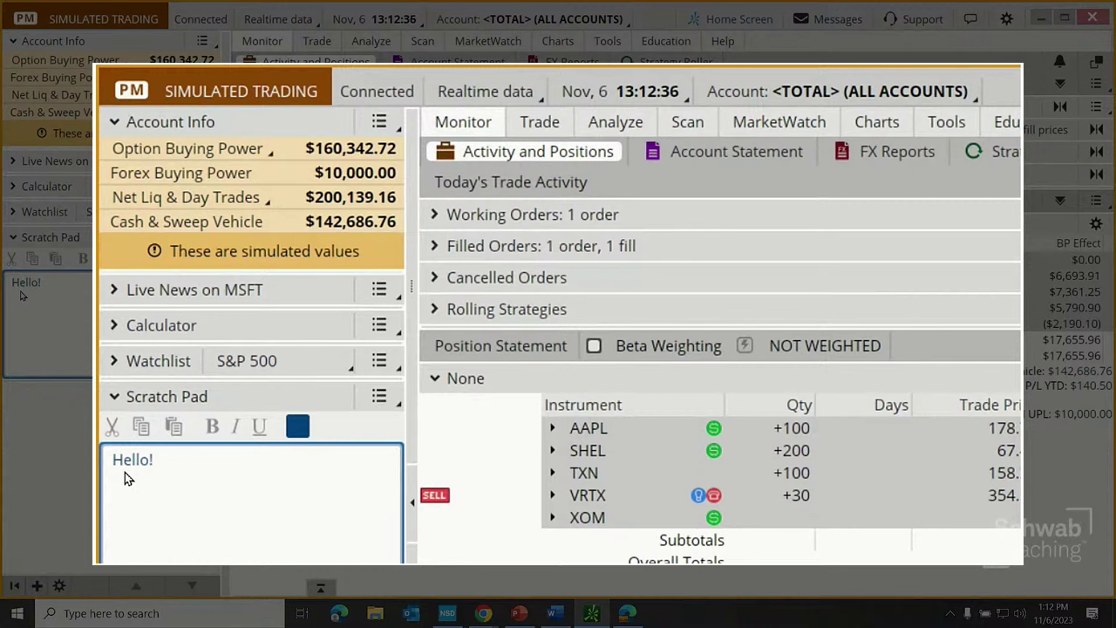
- Collapse the Scratch Pad gadget and switch the Live News gadget to Tetris
{"action": "left_click", "coordinate": [116, 399]}
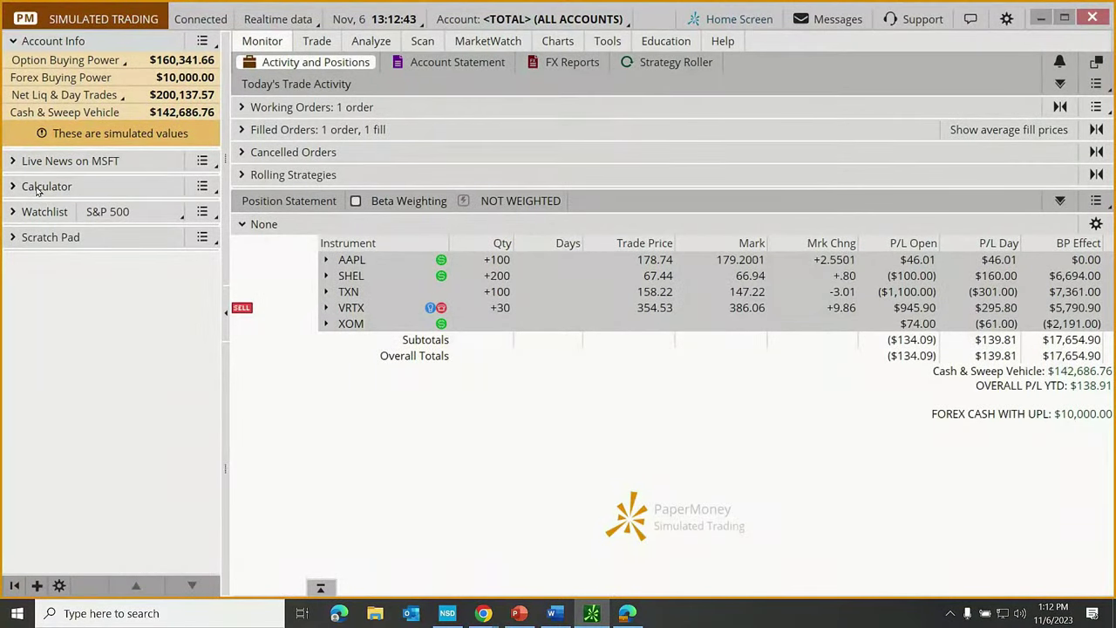
{"action": "left_click", "coordinate": [202, 163]}
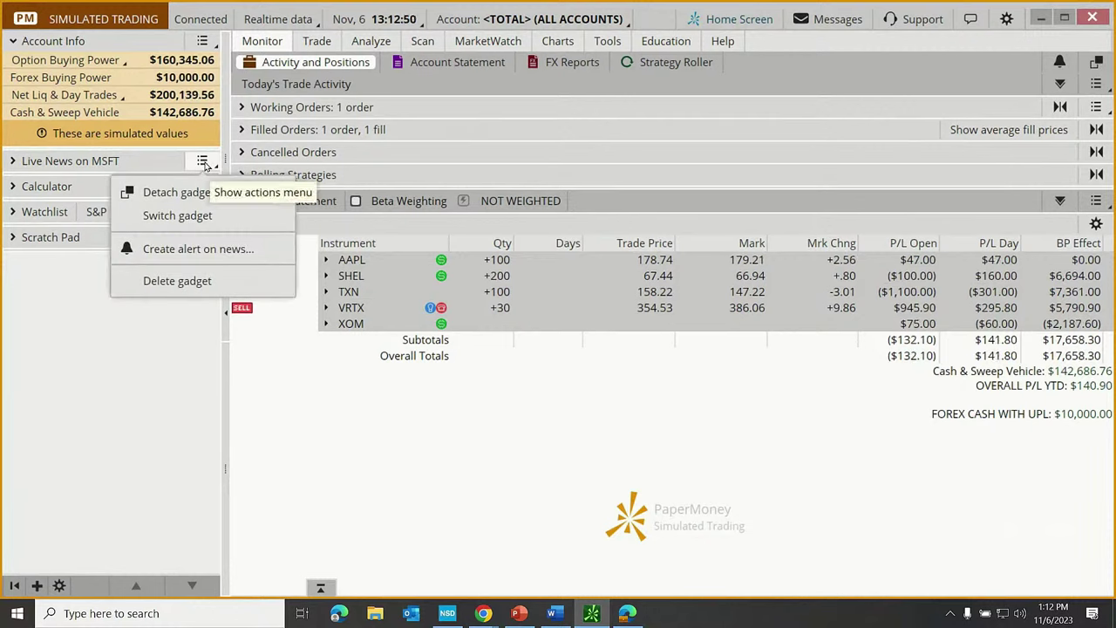
{"action": "left_click", "coordinate": [180, 216]}
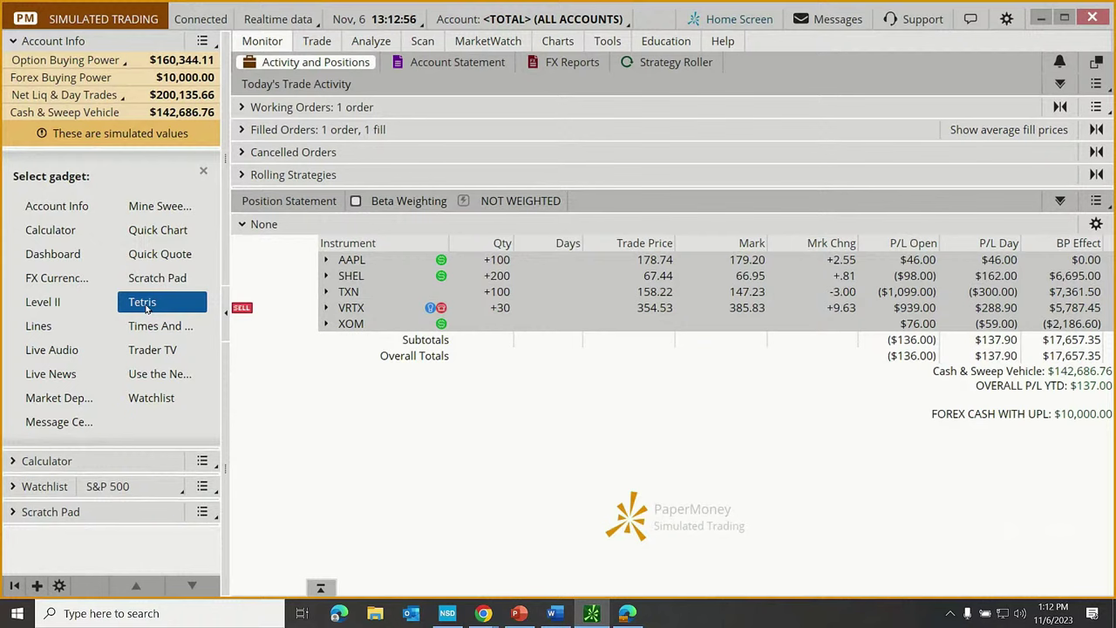
{"action": "left_click", "coordinate": [145, 303]}
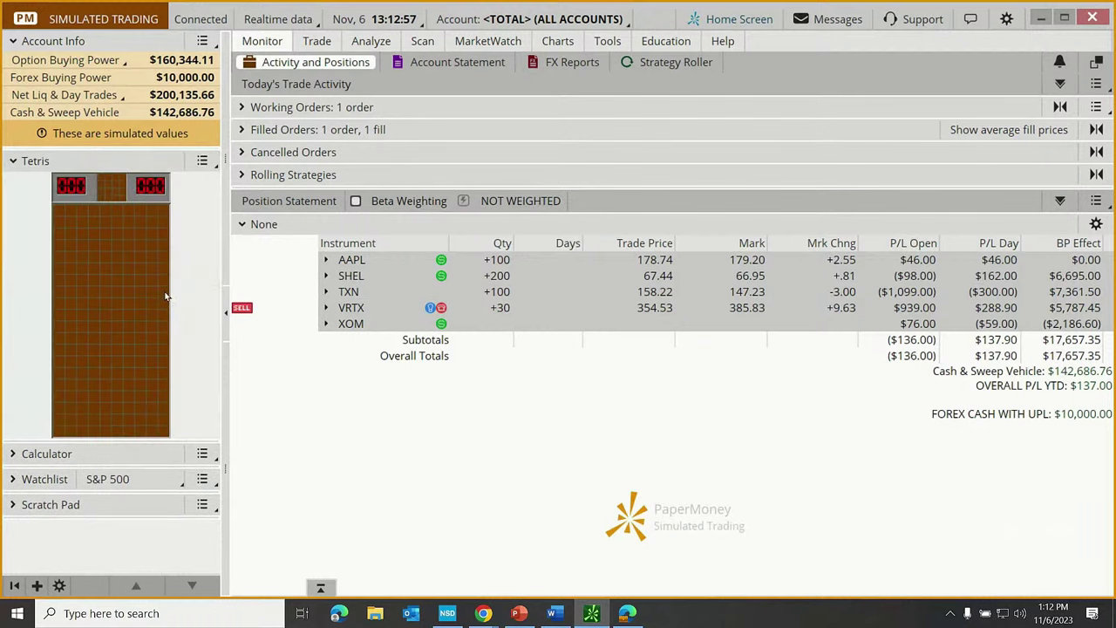
- Switch the Tetris gadget back to Live News
{"action": "left_click", "coordinate": [207, 163]}
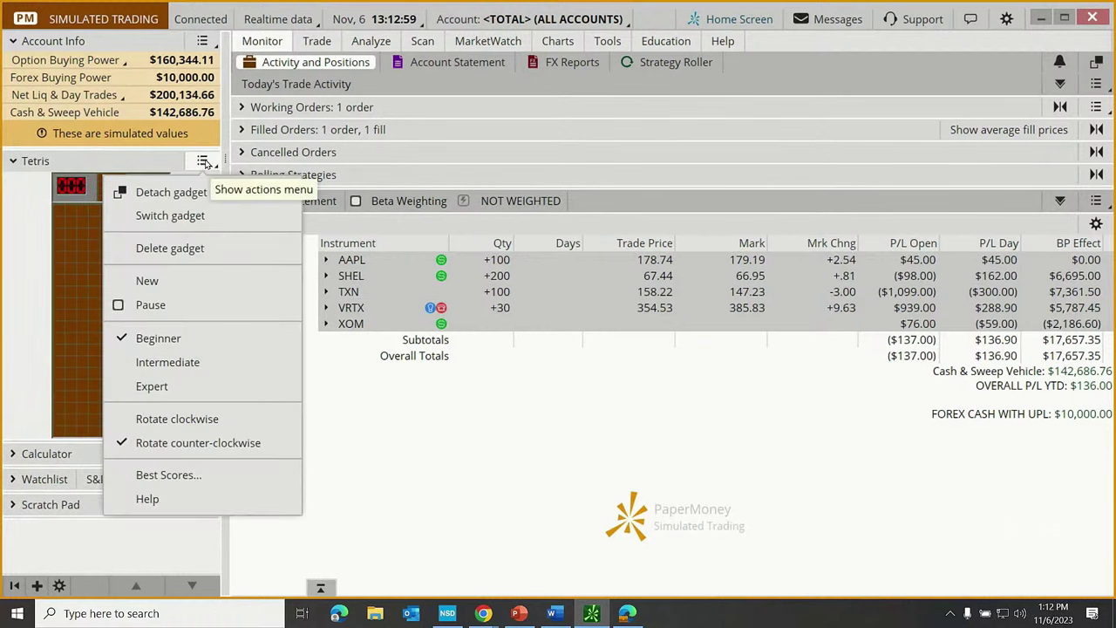
{"action": "left_click", "coordinate": [185, 217]}
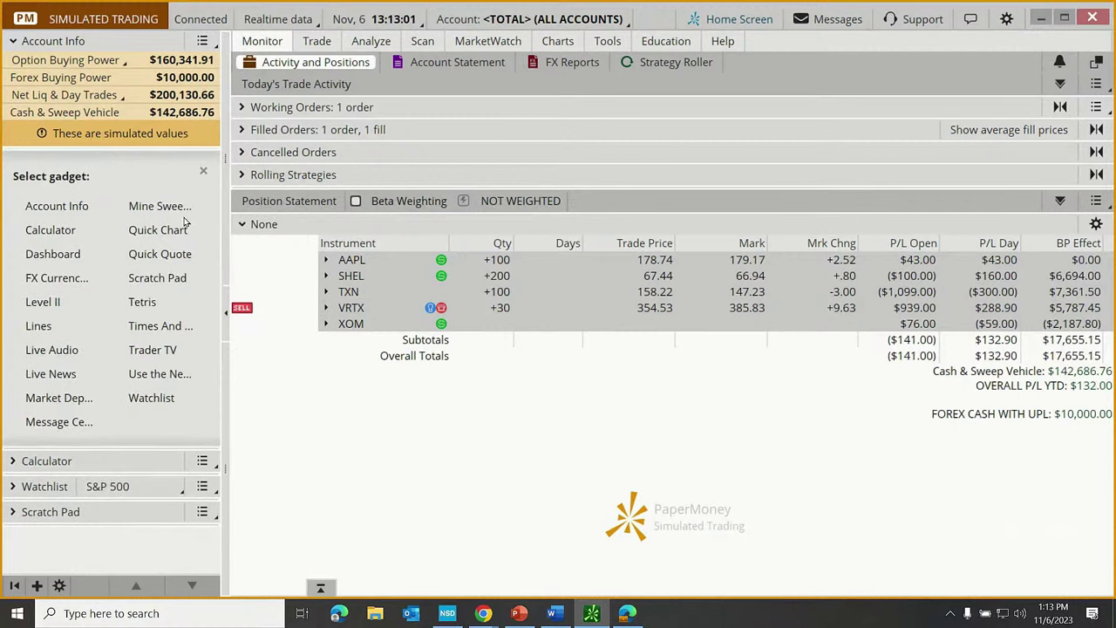
{"action": "left_click", "coordinate": [51, 374]}
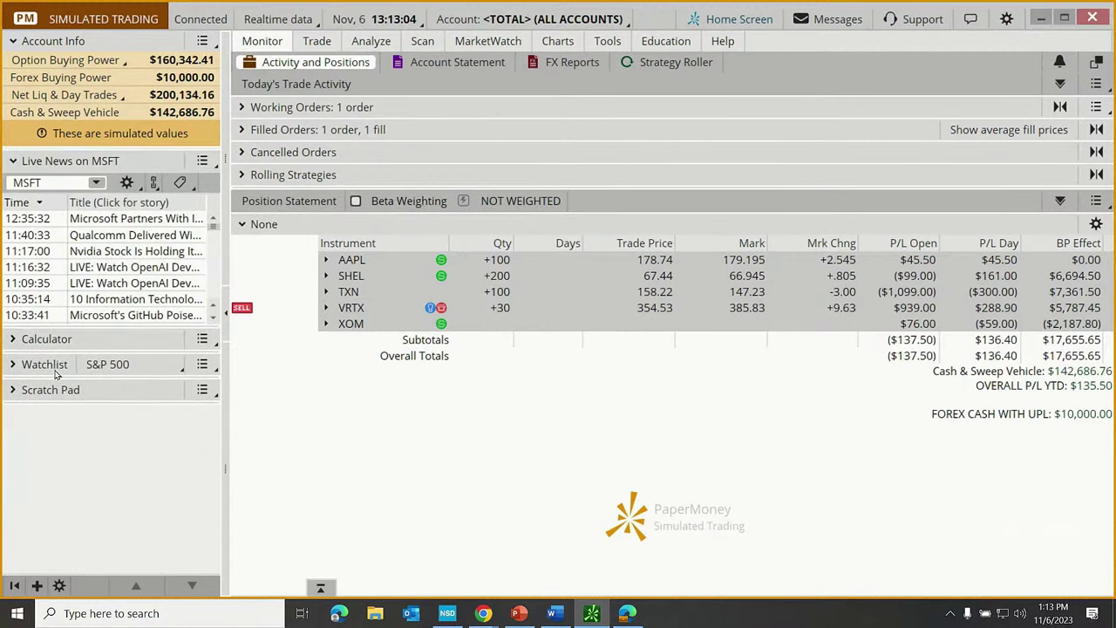
- View the gadgets that could replace Live News, close the selection without switching, and collapse the Live News gadget
{"action": "left_click", "coordinate": [202, 162]}
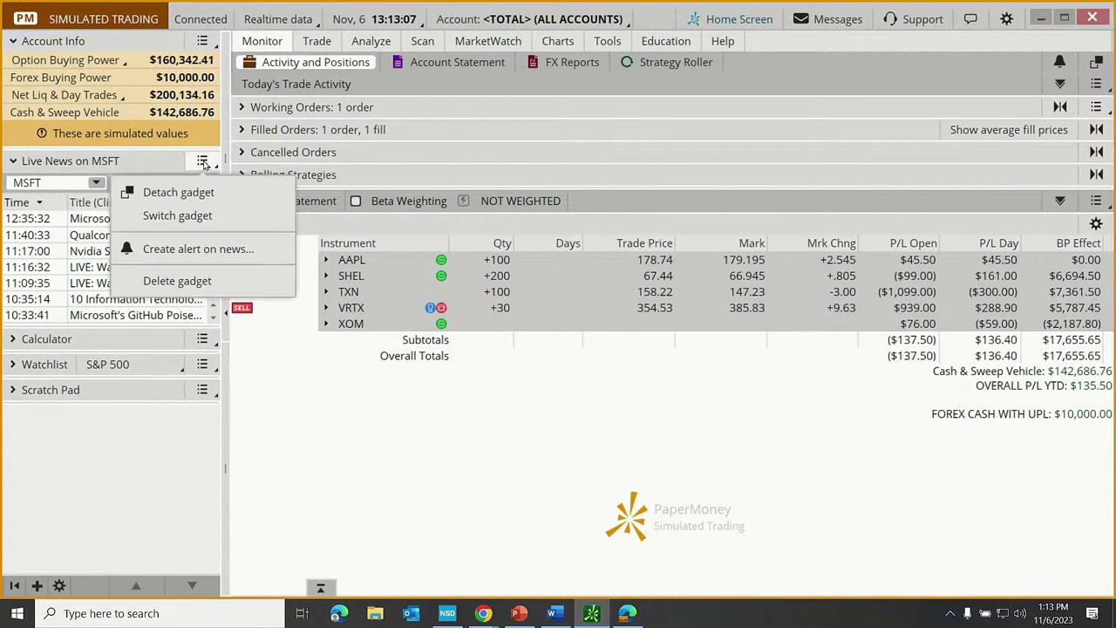
{"action": "left_click", "coordinate": [183, 216]}
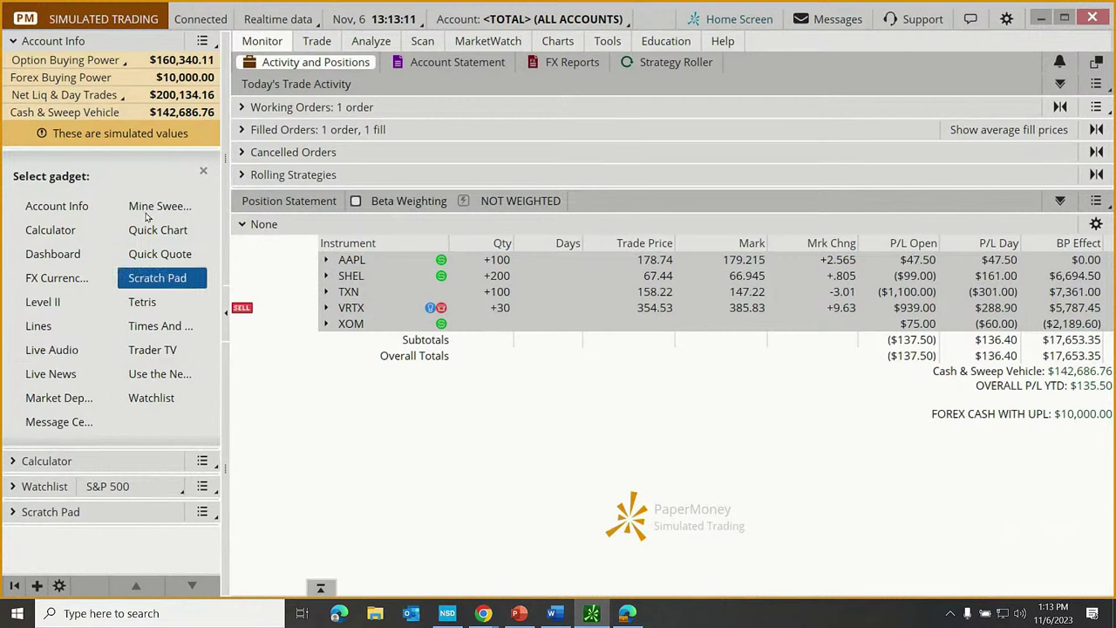
{"action": "left_click", "coordinate": [203, 171]}
{"action": "left_click", "coordinate": [13, 163]}
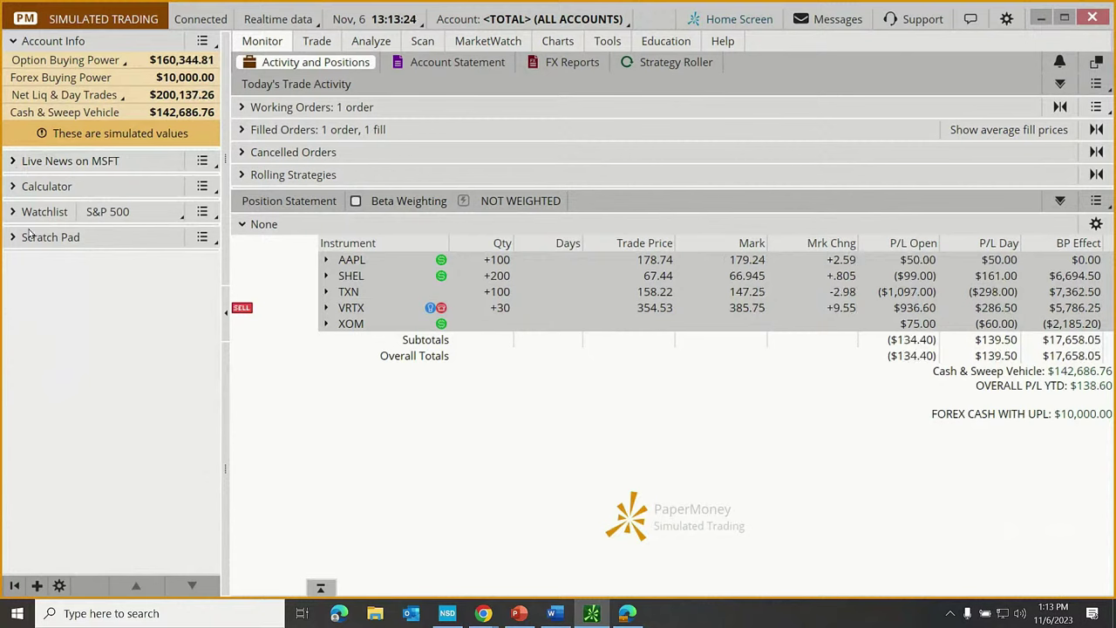
- Add a Tetris gadget to the sidebar and delete it again, and view the actions available for the Scratch Pad gadget
{"action": "left_click", "coordinate": [37, 586]}
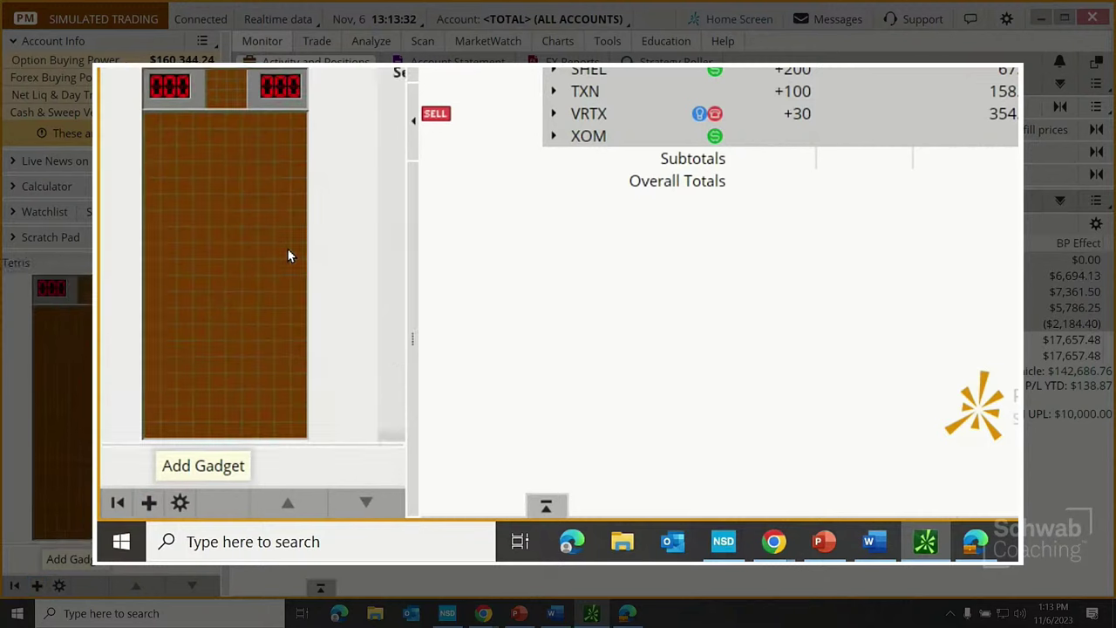
{"action": "left_click", "coordinate": [16, 264]}
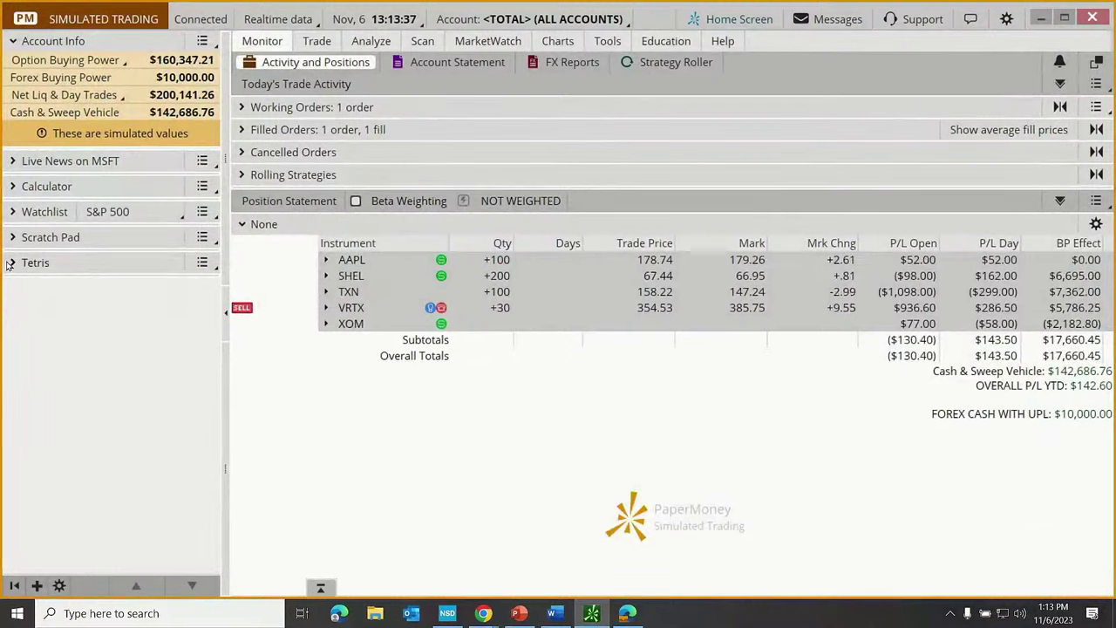
{"action": "left_click", "coordinate": [14, 264]}
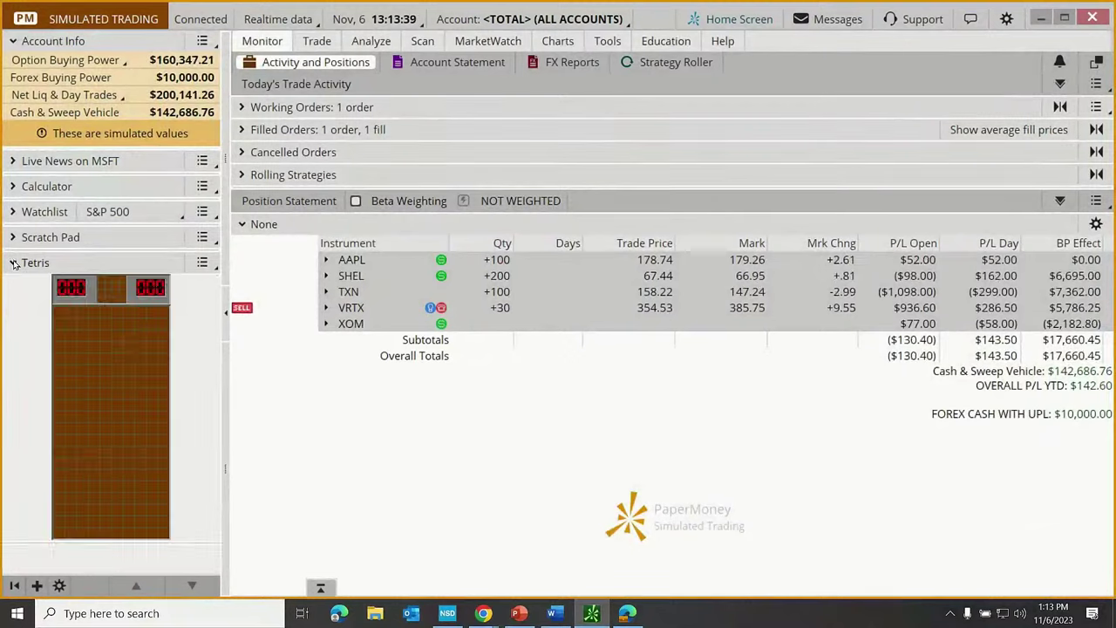
{"action": "left_click", "coordinate": [13, 264]}
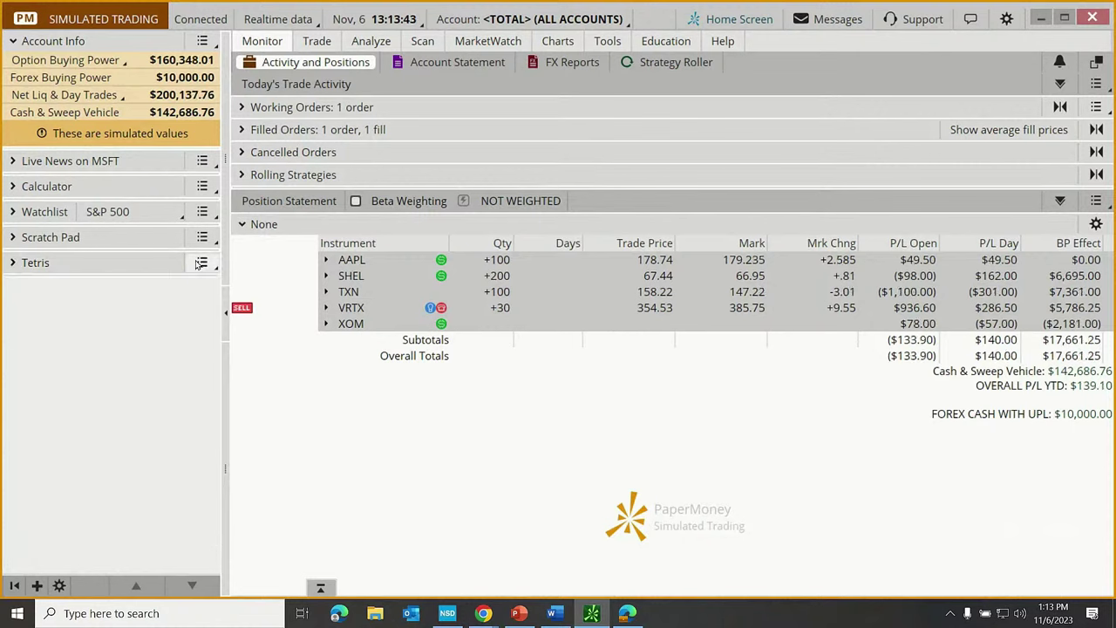
{"action": "left_click", "coordinate": [201, 263]}
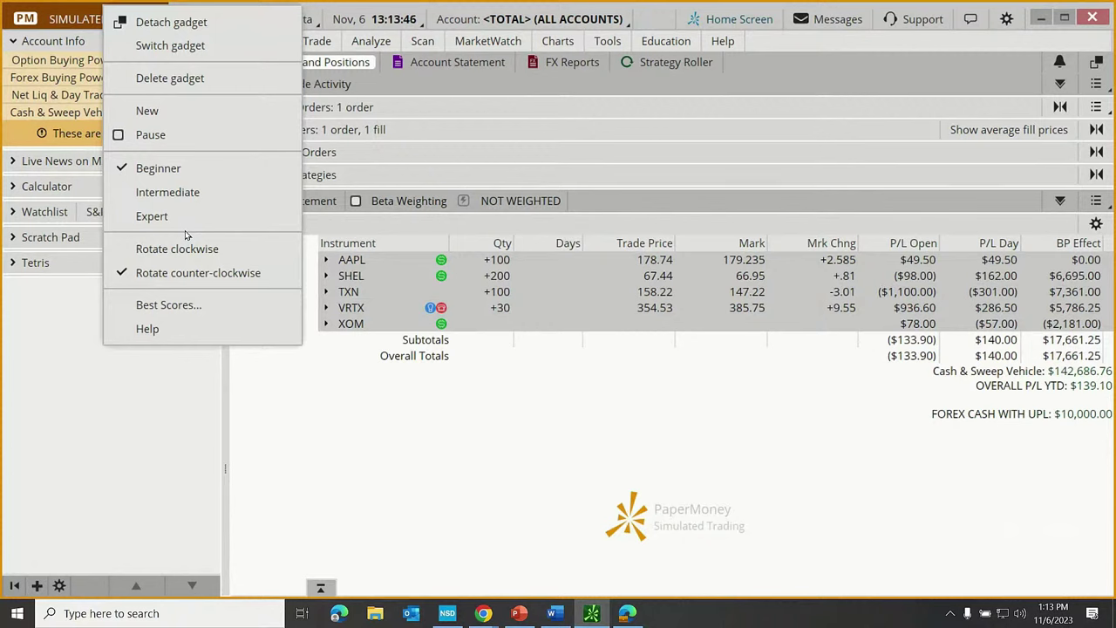
{"action": "left_click", "coordinate": [187, 78]}
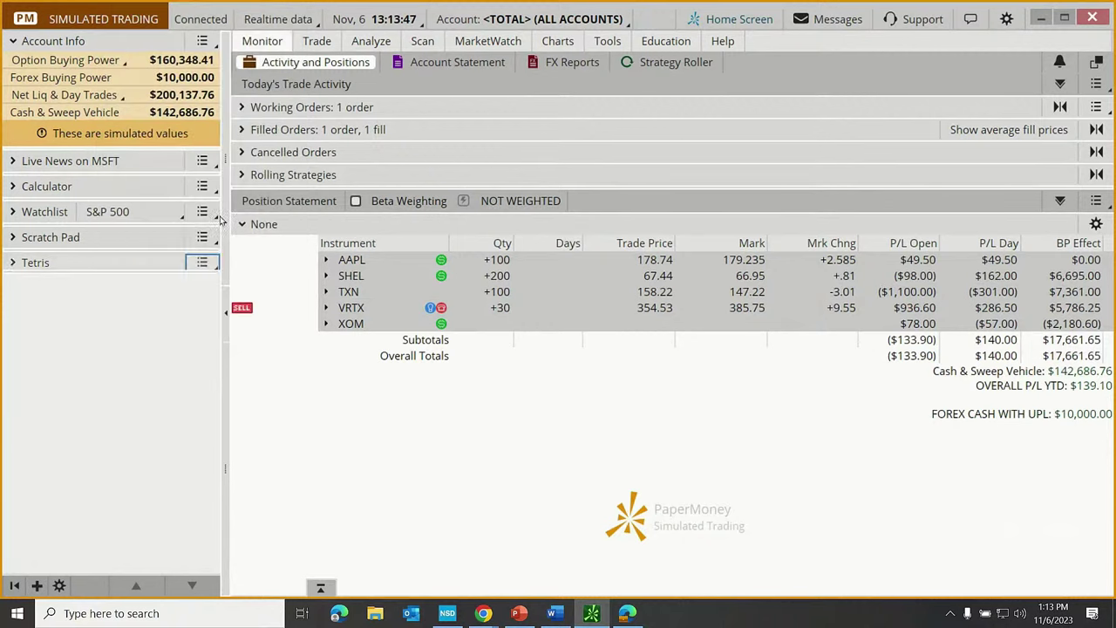
{"action": "left_click", "coordinate": [204, 239]}
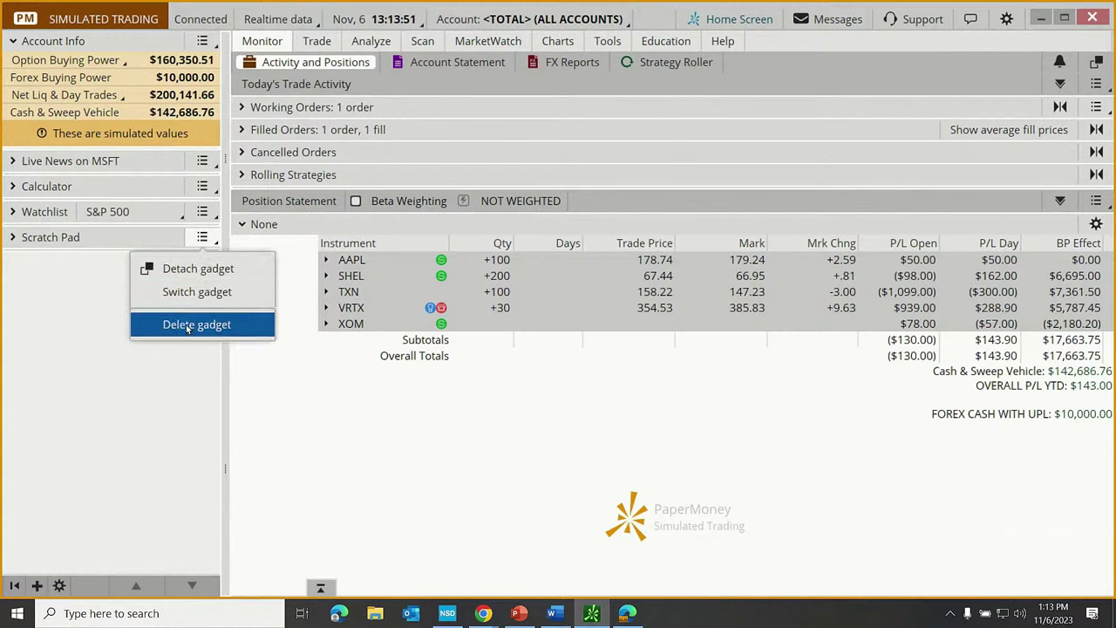
{"action": "left_click", "coordinate": [31, 271]}
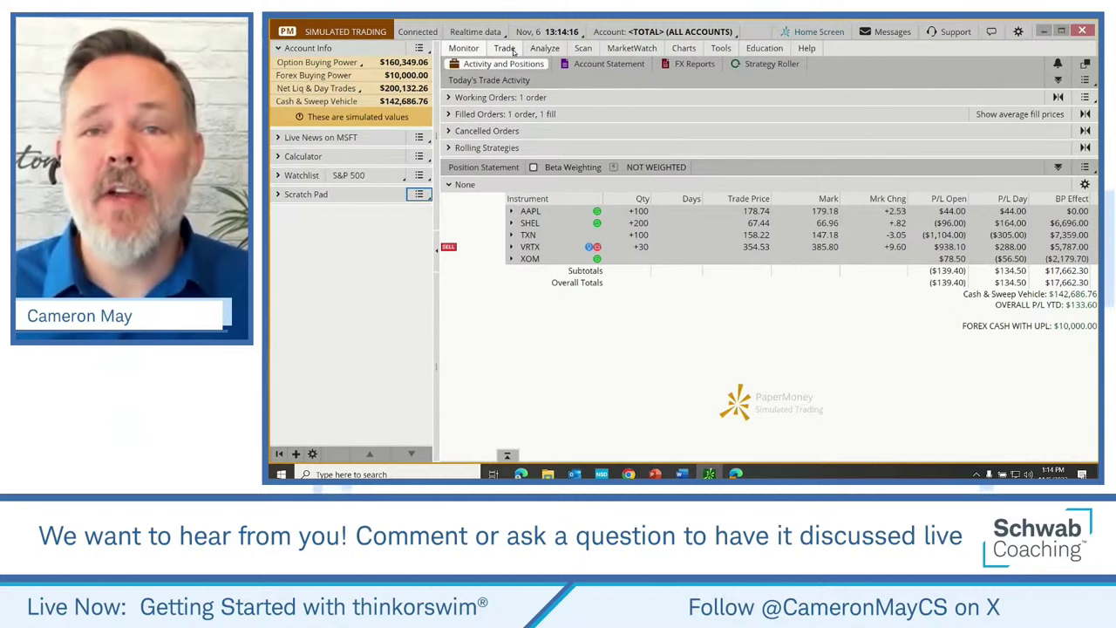
- View today's working orders and filled orders in the trade activity, collapsing each section again
{"action": "mouse_move", "coordinate": [514, 50]}
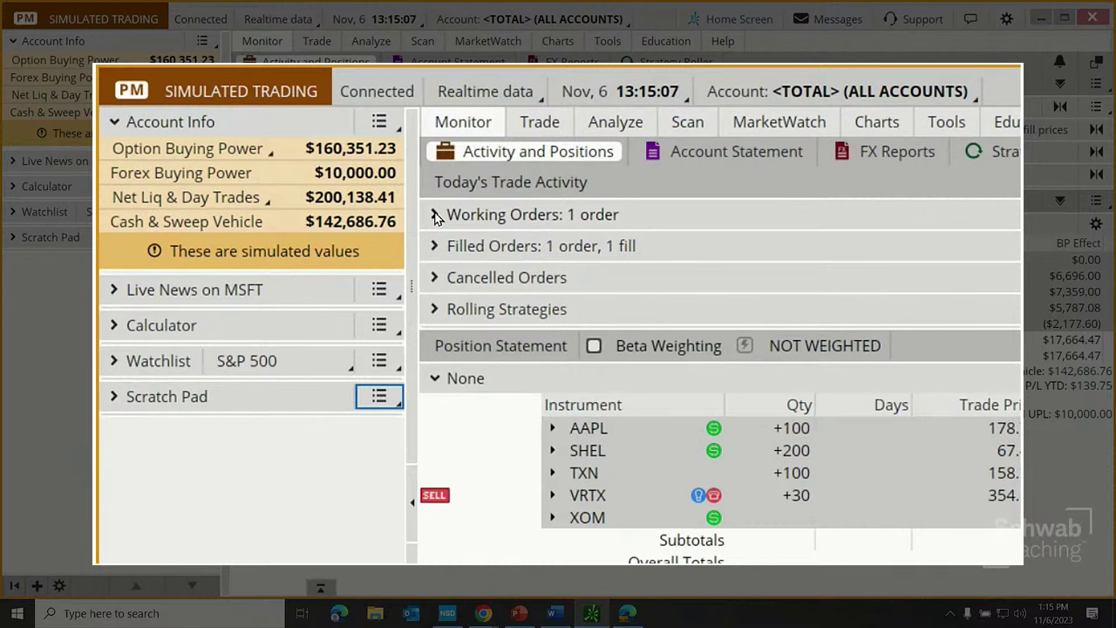
{"action": "left_click", "coordinate": [437, 216]}
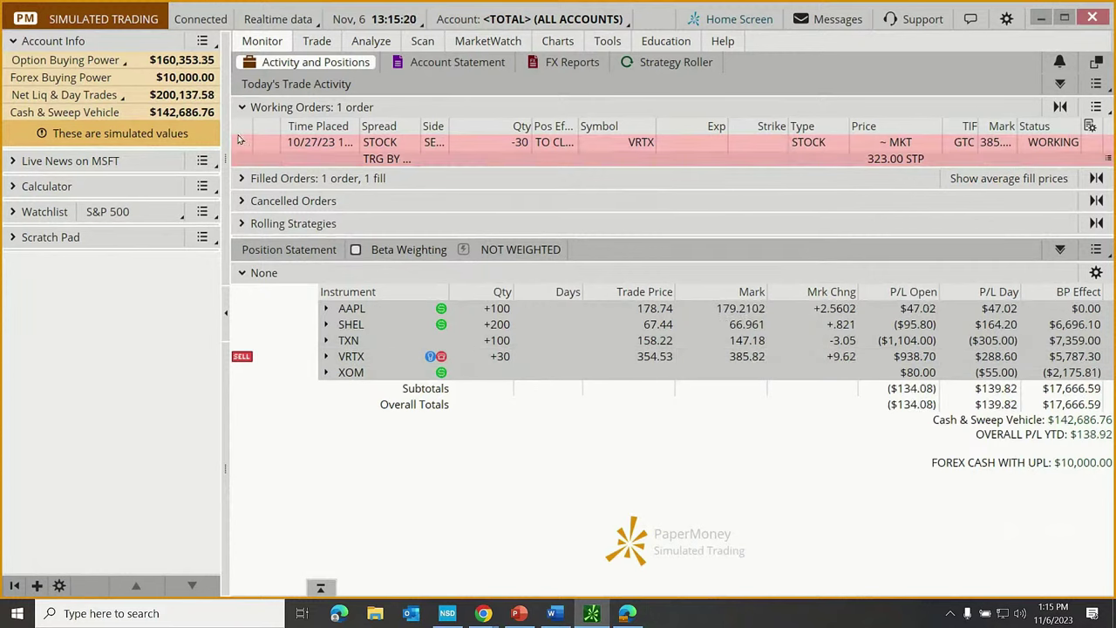
{"action": "left_click", "coordinate": [243, 107]}
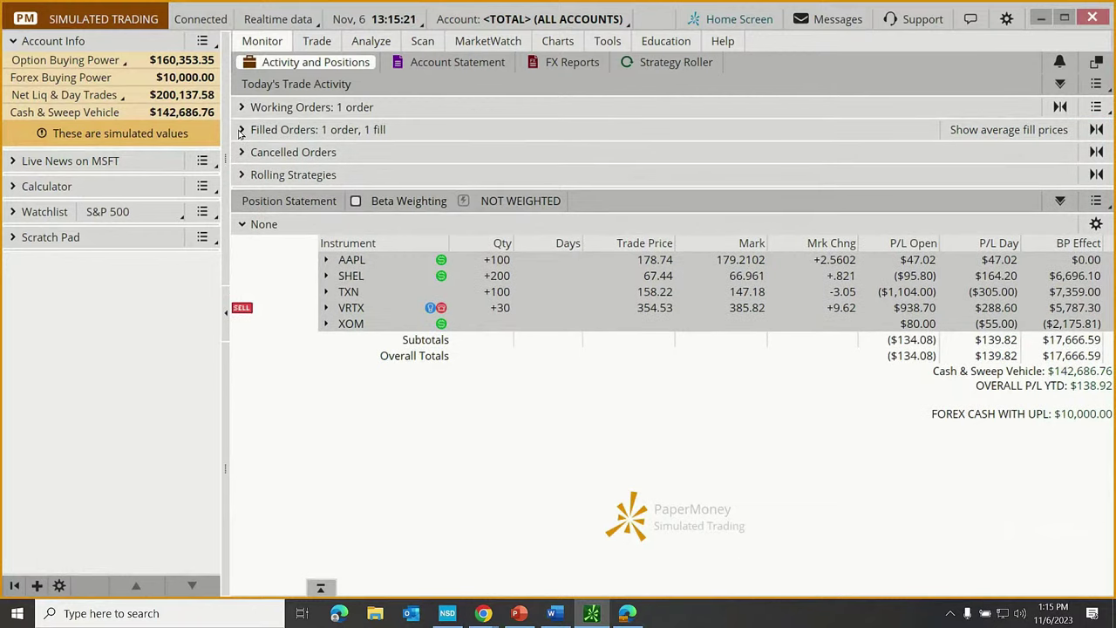
{"action": "left_click", "coordinate": [241, 130]}
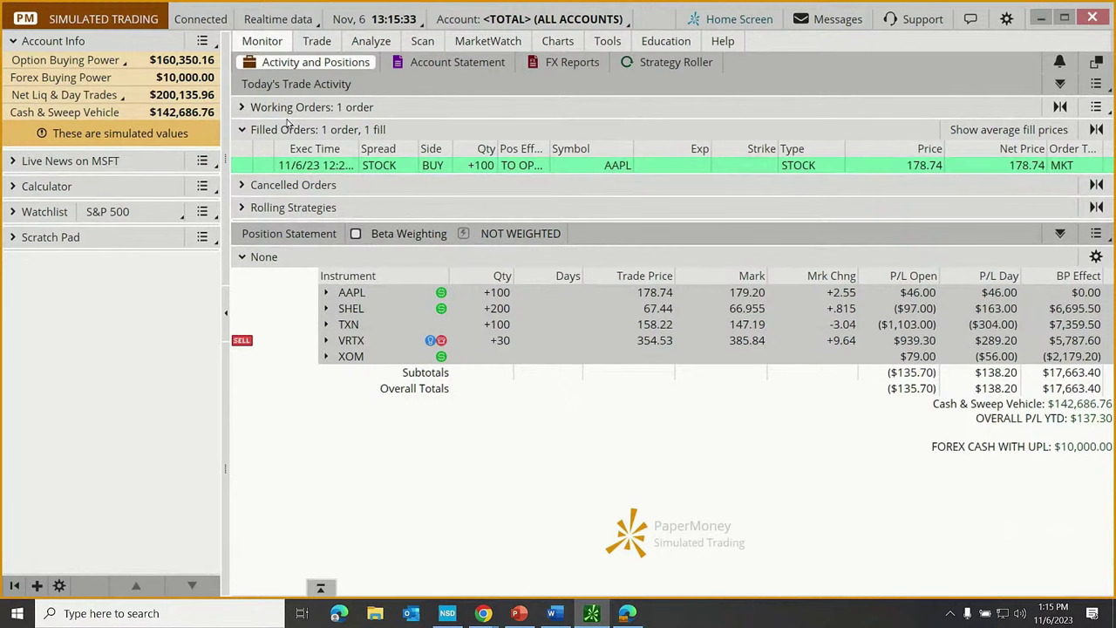
{"action": "left_click", "coordinate": [243, 129]}
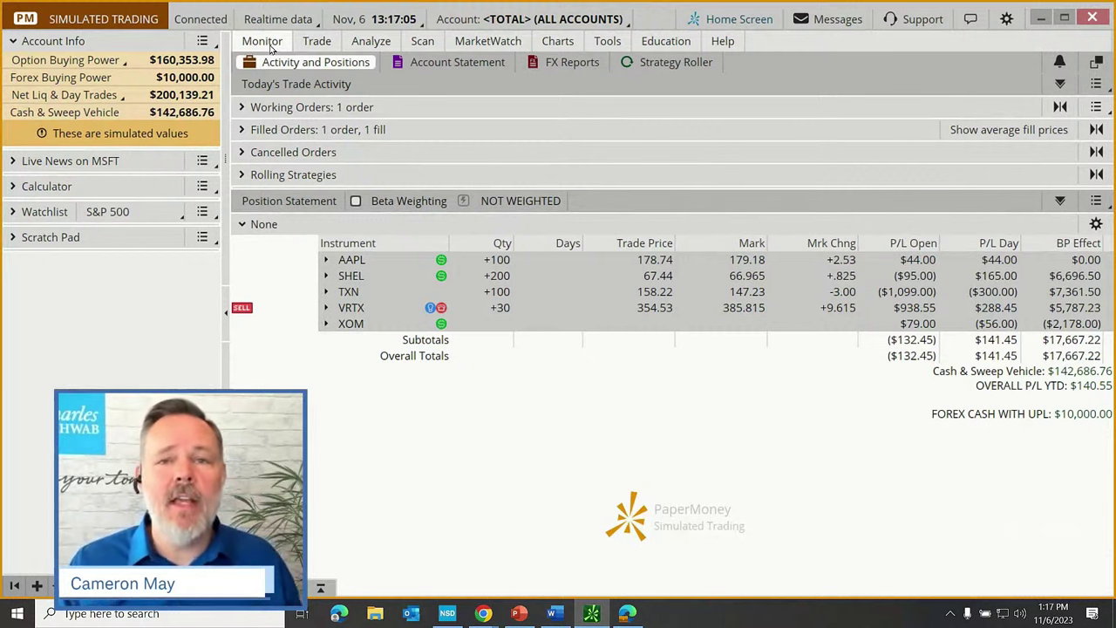
- Open the charts and display the chart for the symbol MSFT
{"action": "left_click", "coordinate": [559, 43]}
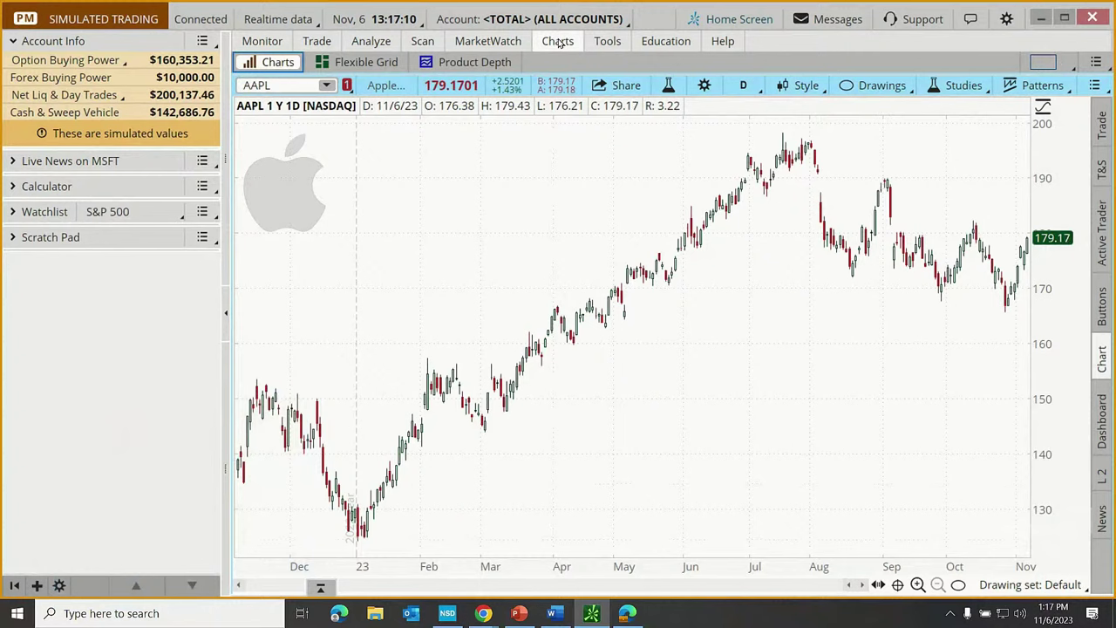
{"action": "left_click", "coordinate": [281, 85]}
{"action": "type", "text": "MSFT"}
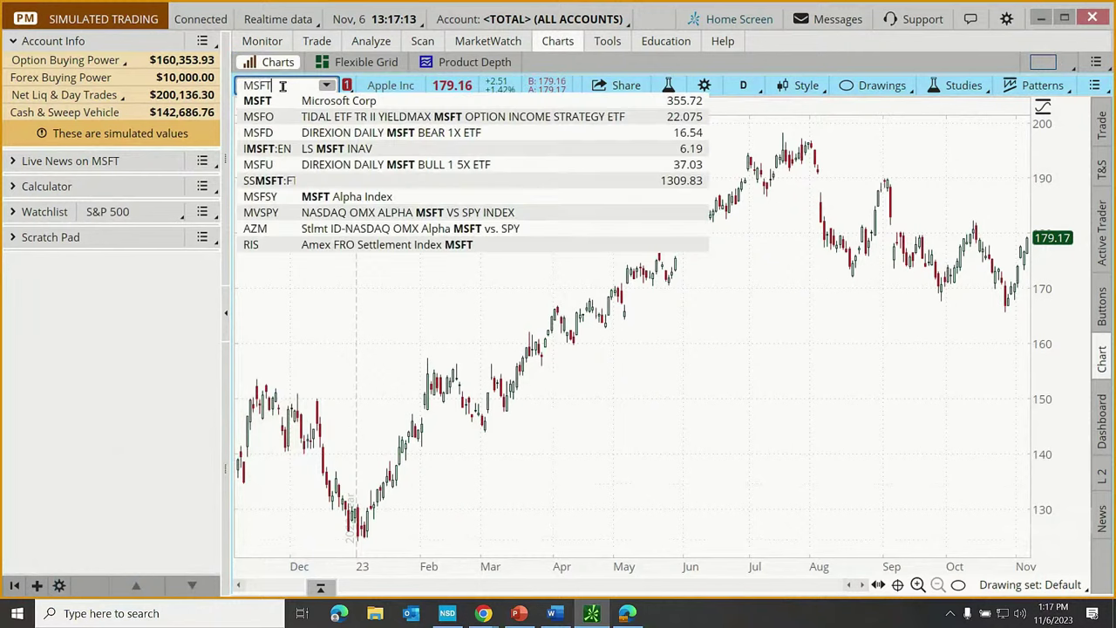
{"action": "key", "text": "Return"}
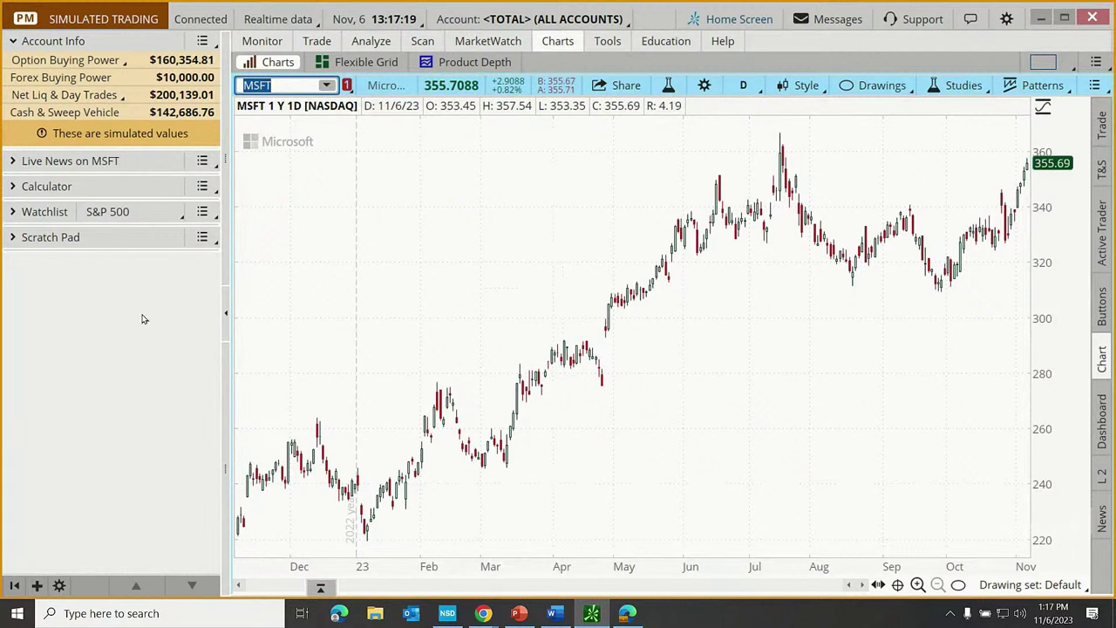
- Hide the gadget sidebar and look up the chart symbol by the name MICROS, choosing Microsoft Corp
{"action": "left_click", "coordinate": [225, 318]}
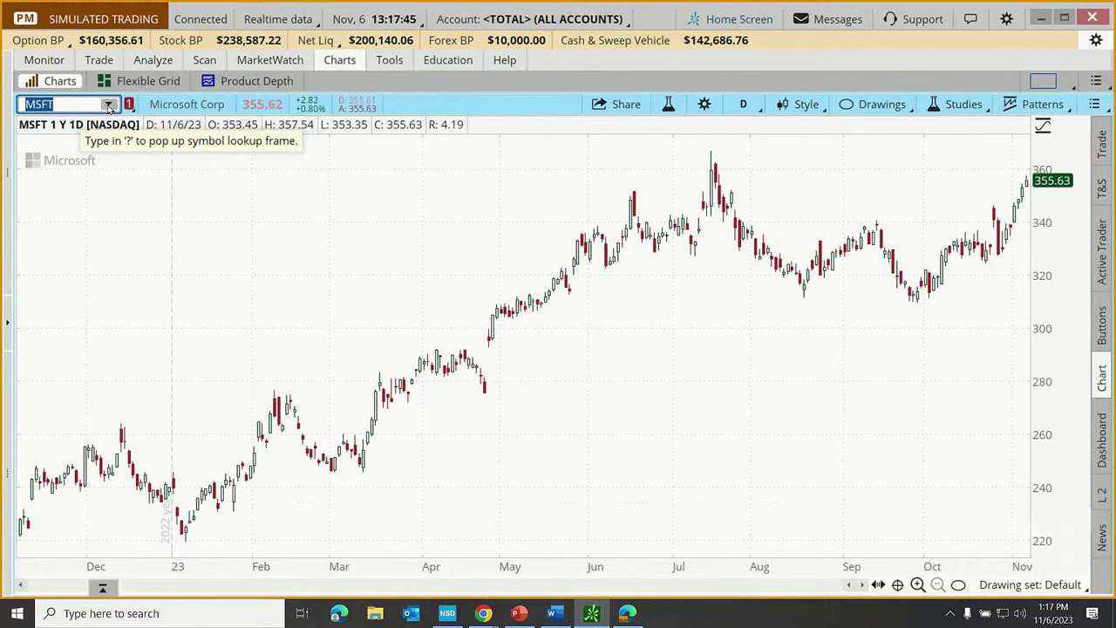
{"action": "type", "text": "MICROS"}
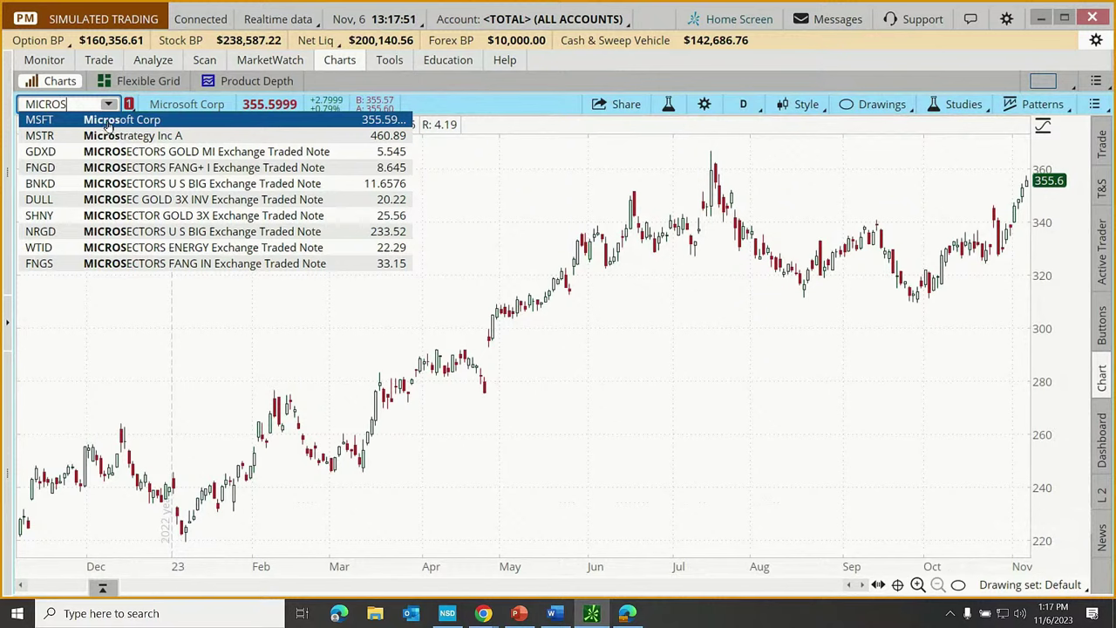
{"action": "left_click", "coordinate": [107, 126]}
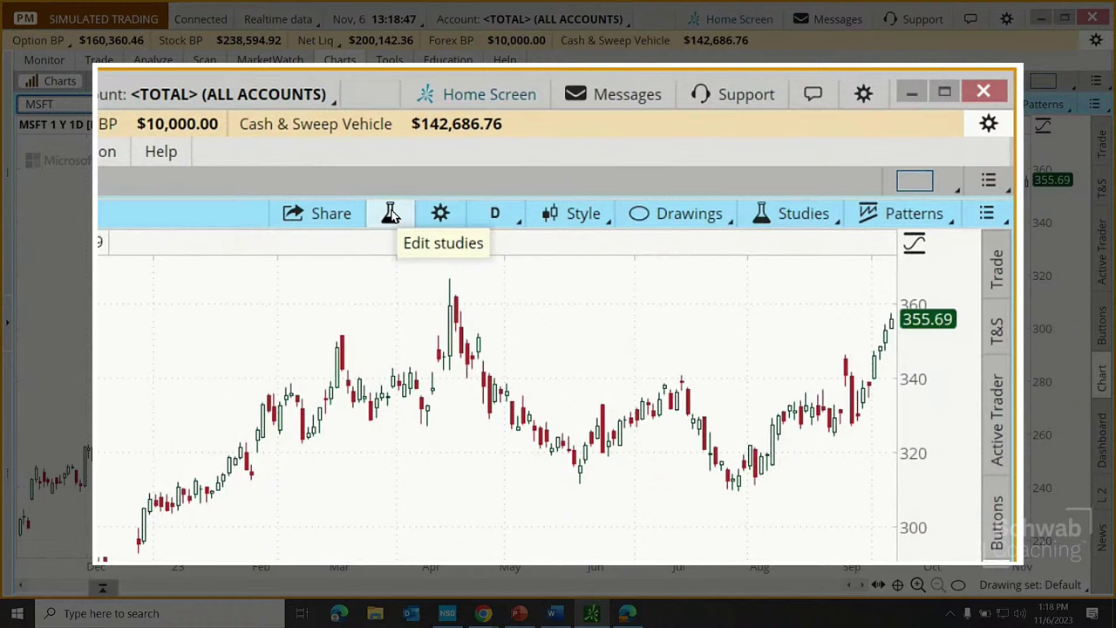
- Find the RSI study with the search term rsi, add it to the MSFT chart and apply it
{"action": "left_click", "coordinate": [390, 214]}
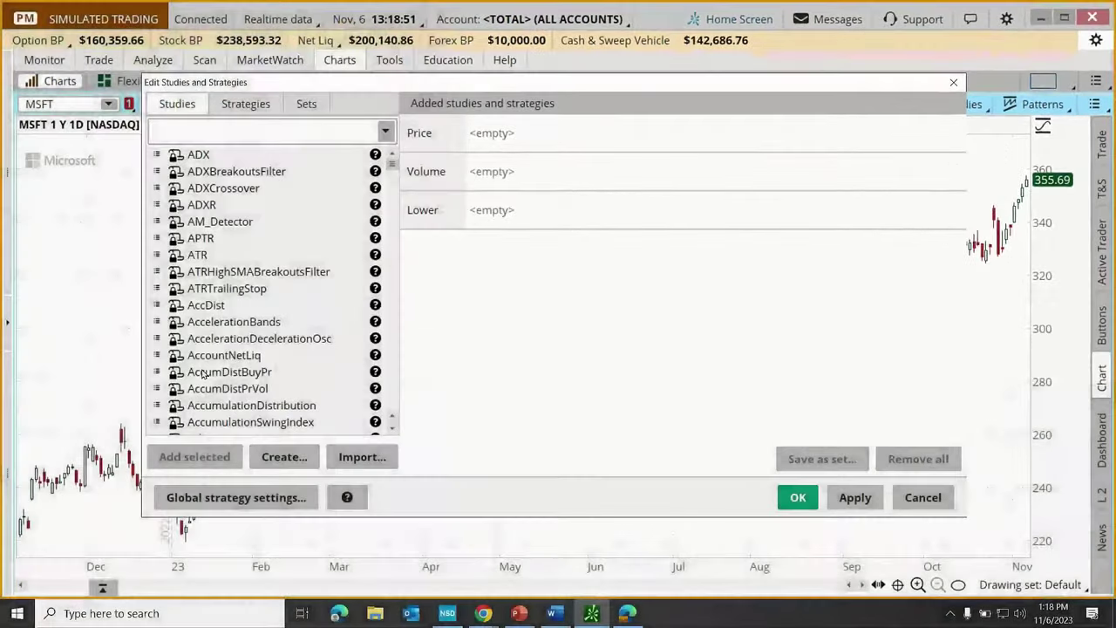
{"action": "left_click", "coordinate": [190, 127]}
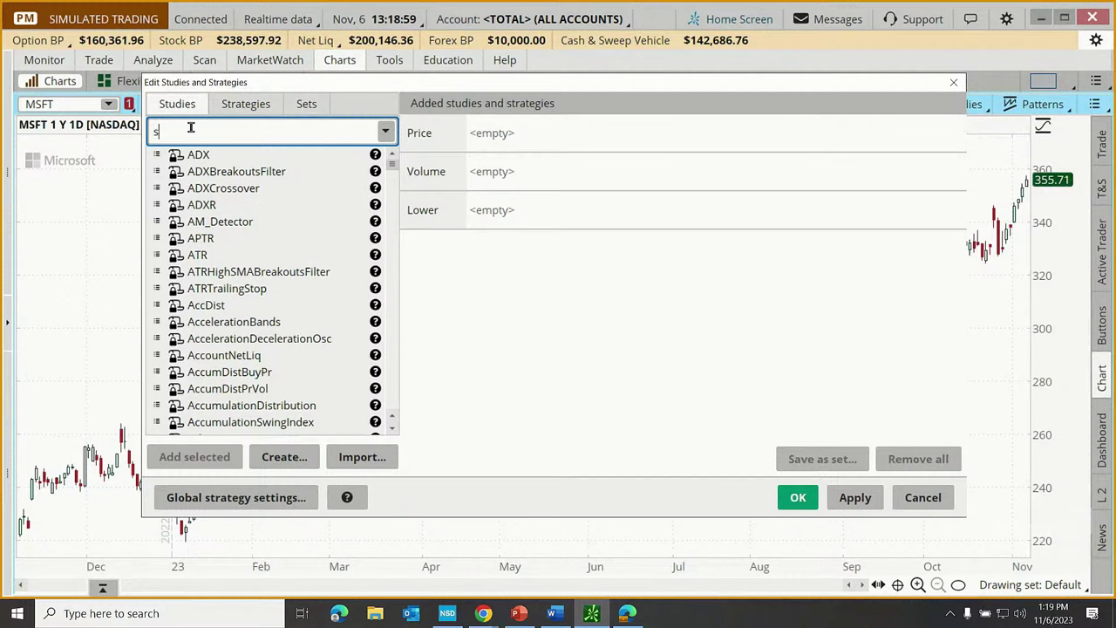
{"action": "type", "text": "i"}
{"action": "key", "text": "BackSpace"}
{"action": "key", "text": "BackSpace"}
{"action": "type", "text": "rsi"}
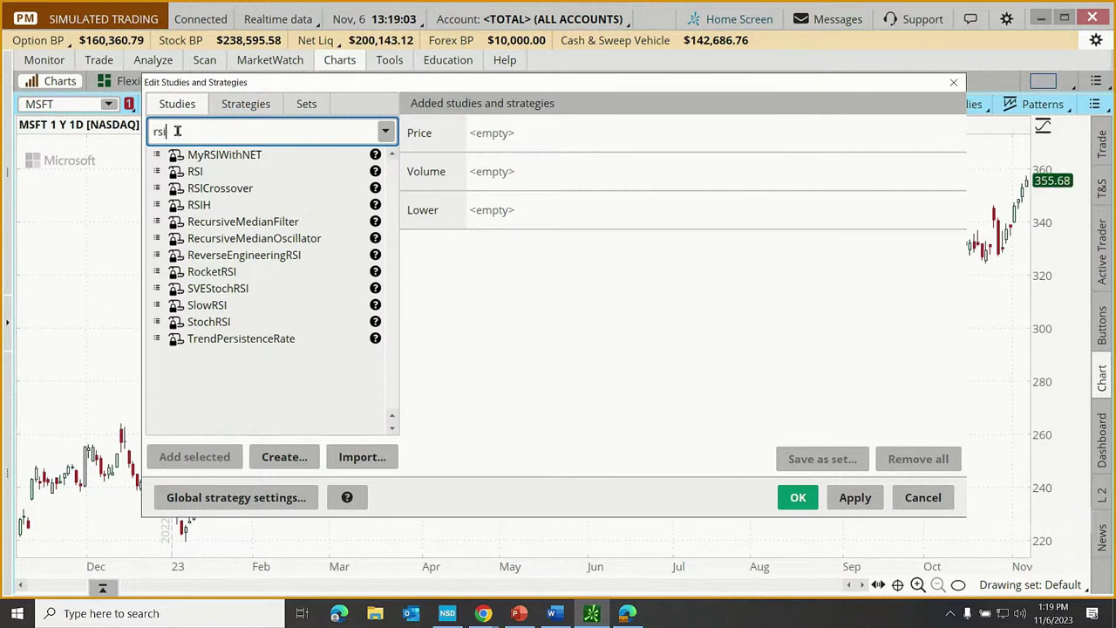
{"action": "left_click", "coordinate": [196, 172]}
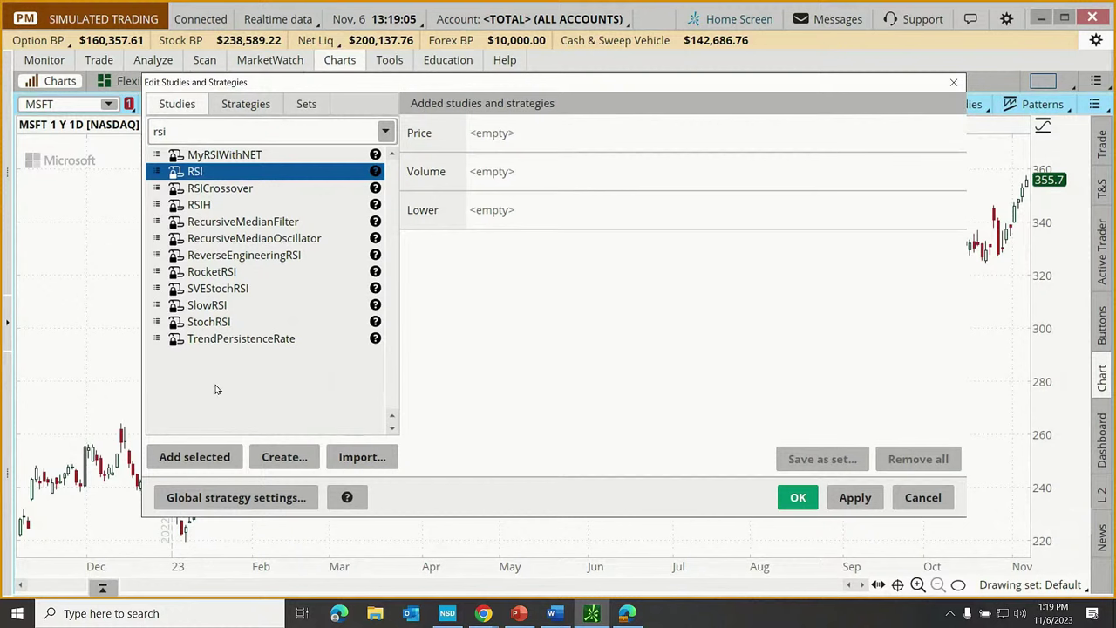
{"action": "left_click", "coordinate": [196, 456]}
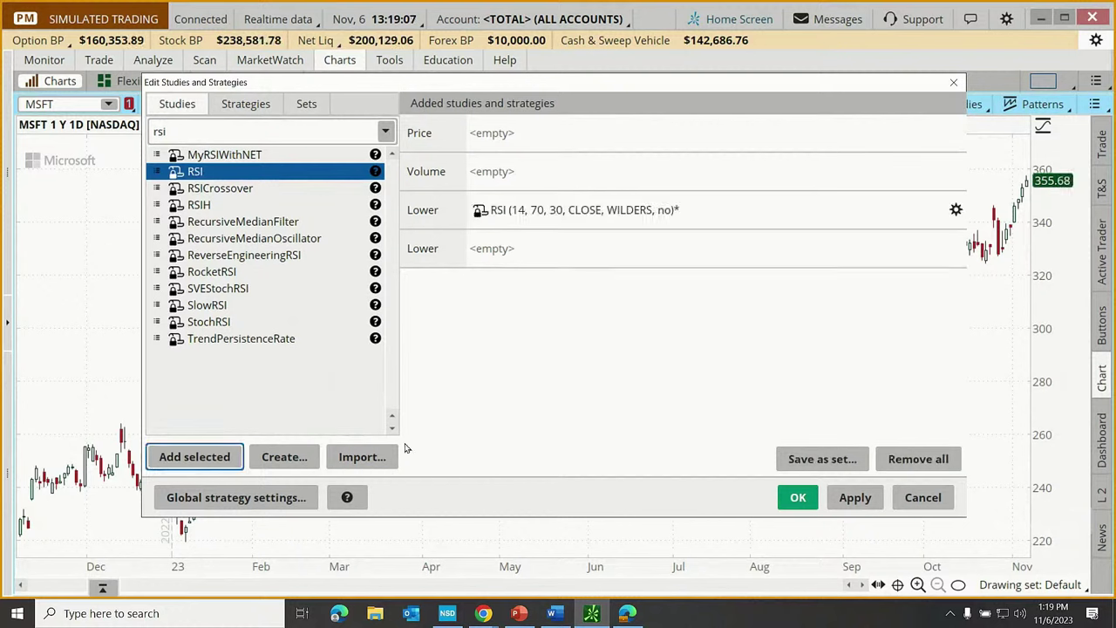
{"action": "left_click", "coordinate": [855, 498]}
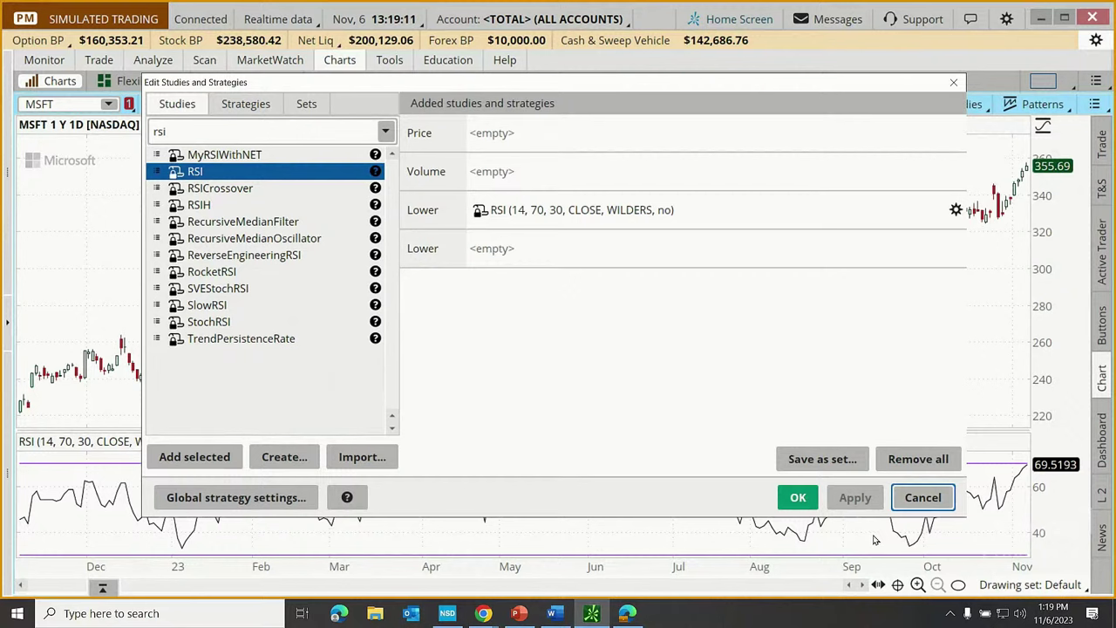
- Confirm the RSI study and close its editor, and switch the MSFT chart's time frame to 3 Y : W and back to 1 Y : 1D
{"action": "left_click", "coordinate": [798, 498]}
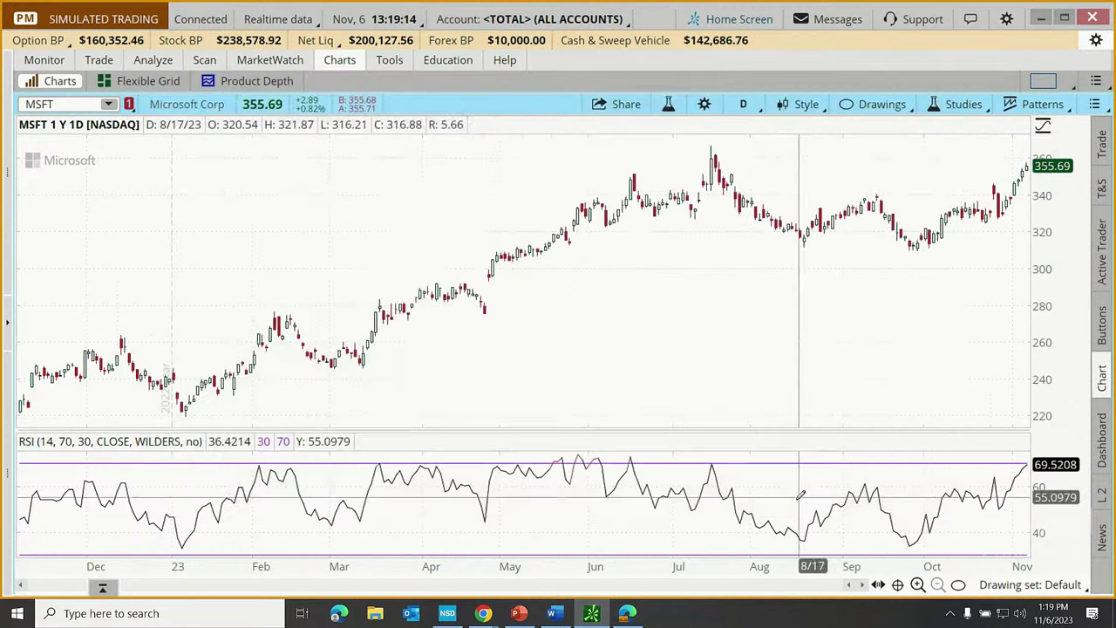
{"action": "left_click", "coordinate": [742, 105]}
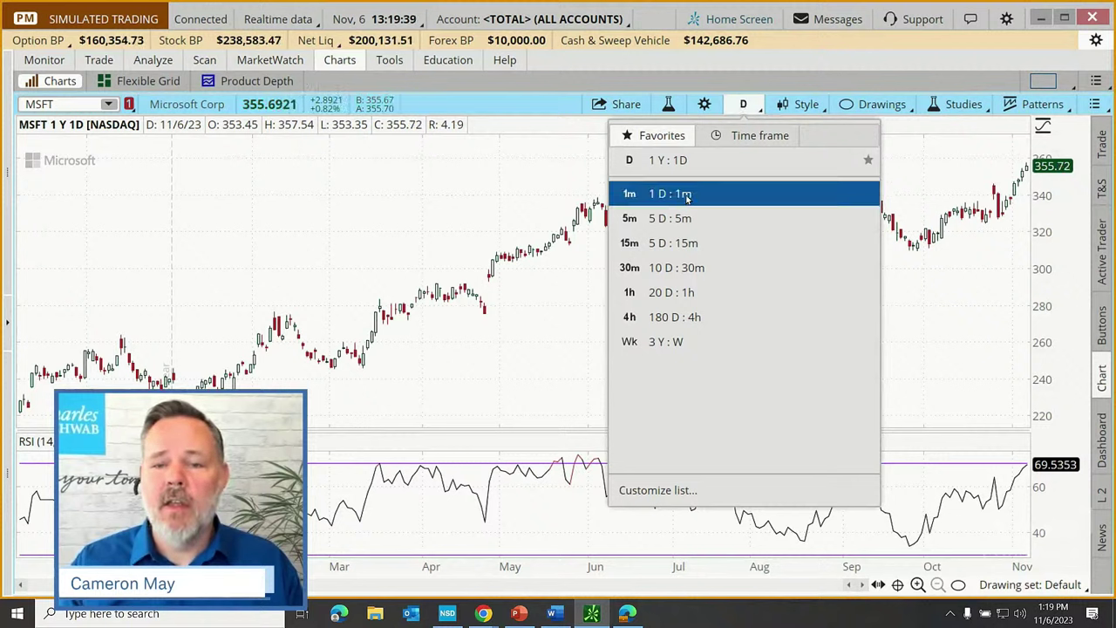
{"action": "left_click", "coordinate": [668, 343]}
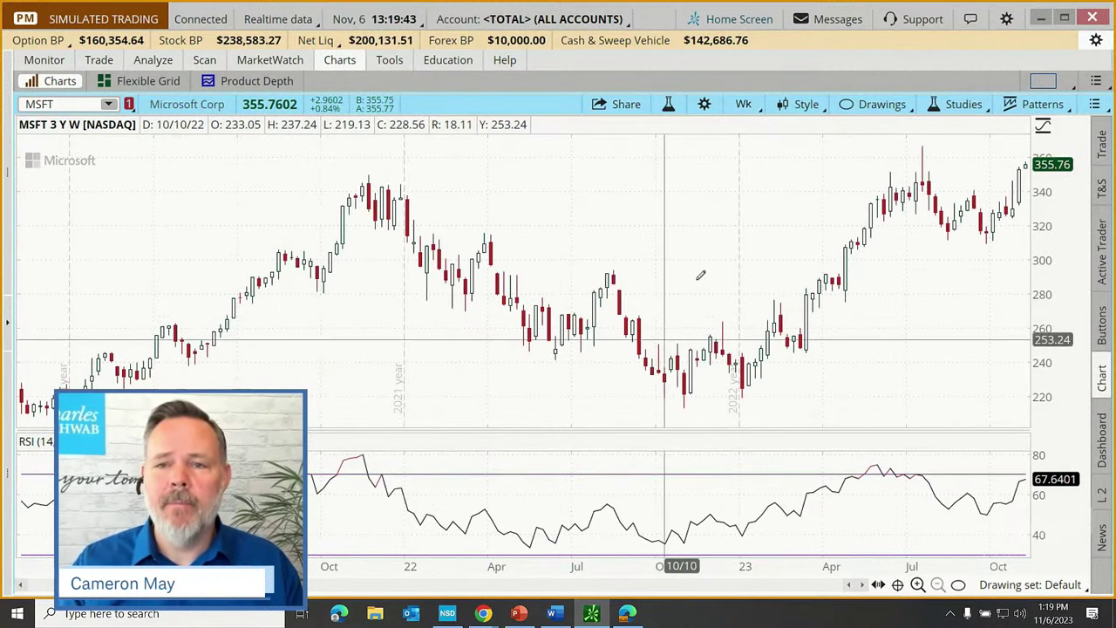
{"action": "left_click", "coordinate": [743, 104]}
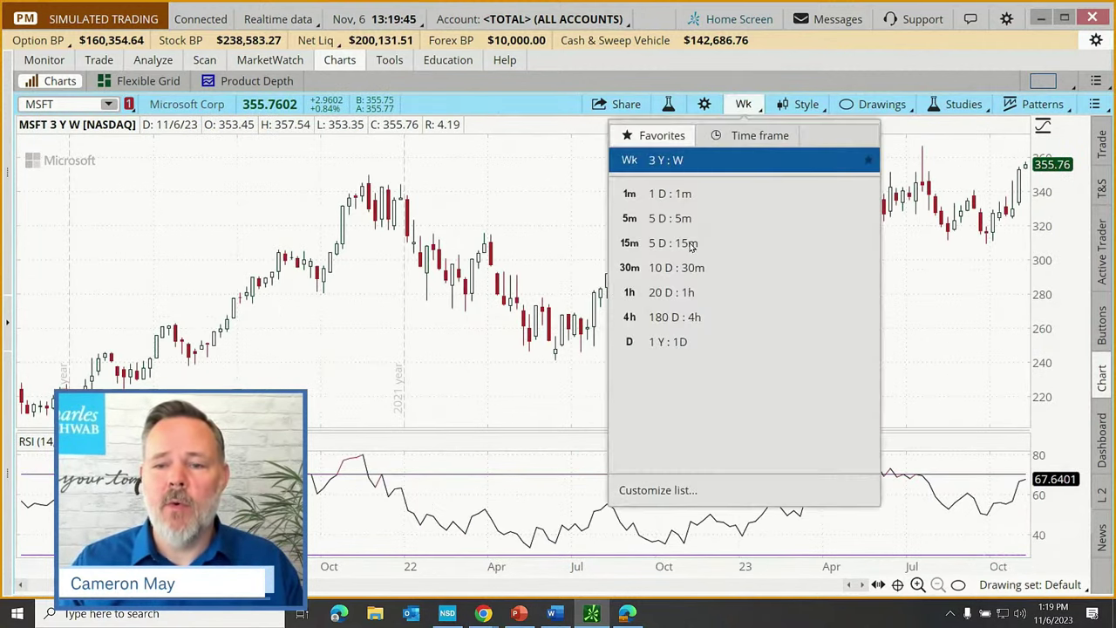
{"action": "left_click", "coordinate": [668, 342]}
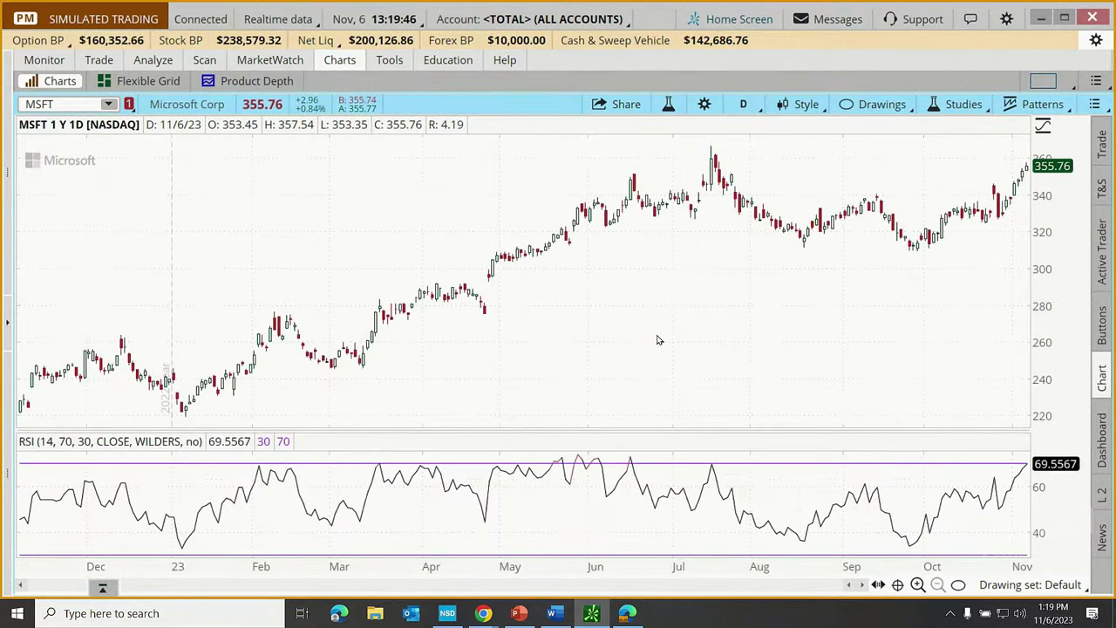
- Switch the MSFT chart type to Line and return it to Candle
{"action": "left_click", "coordinate": [804, 106]}
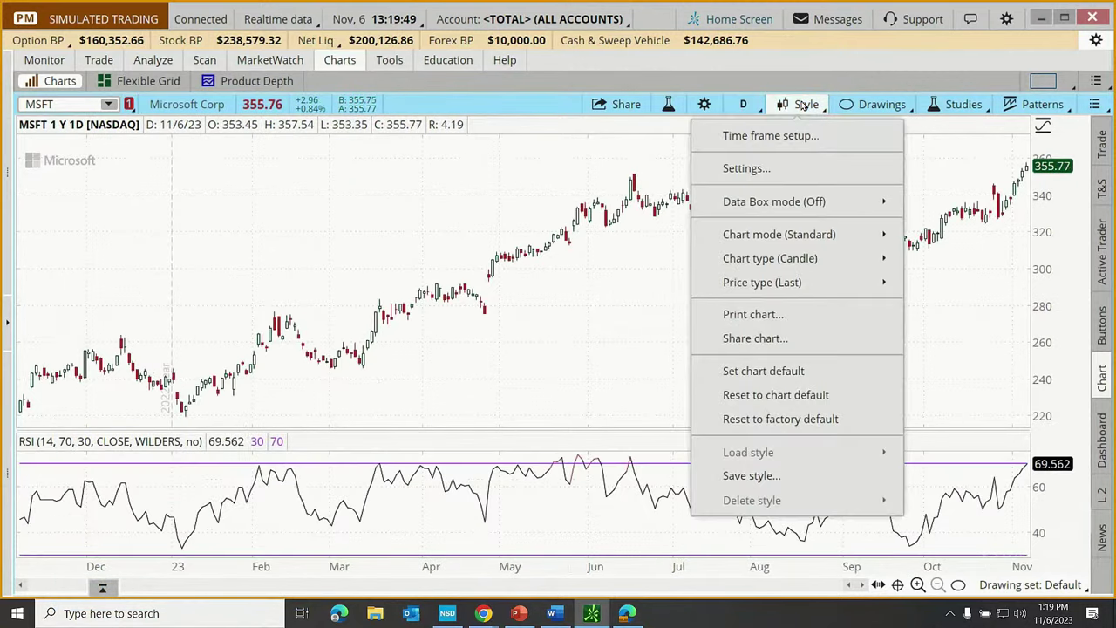
{"action": "mouse_move", "coordinate": [784, 235]}
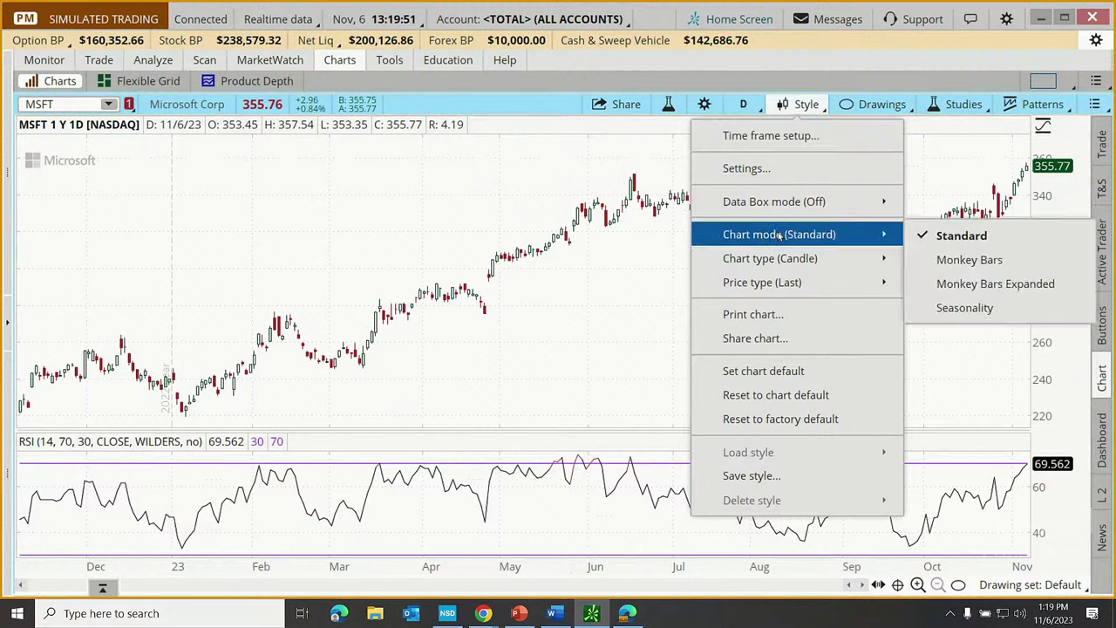
{"action": "mouse_move", "coordinate": [782, 260]}
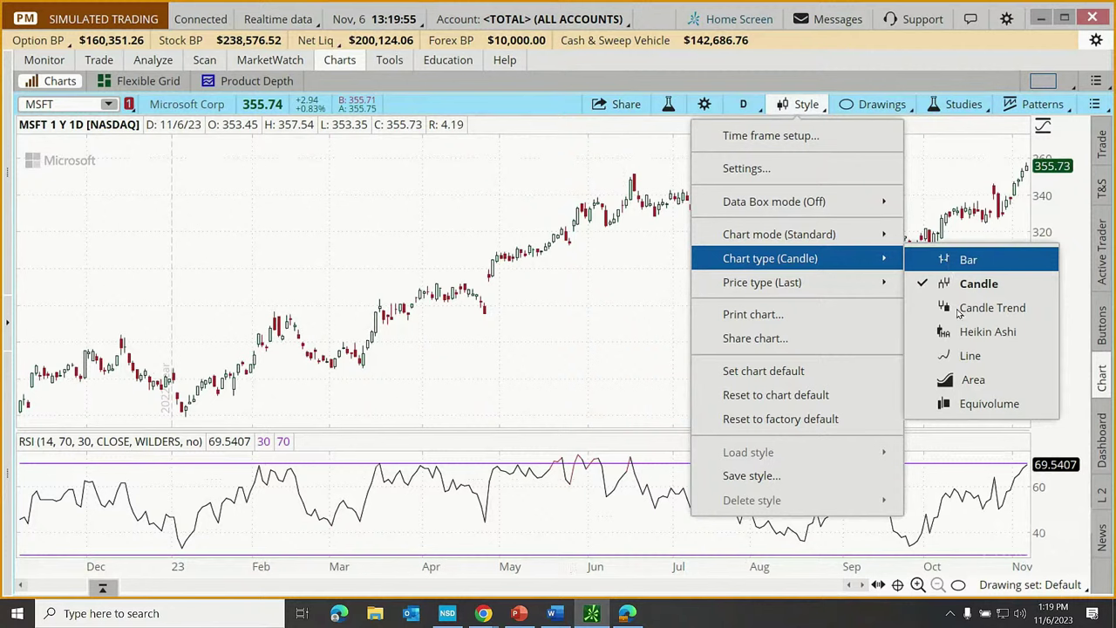
{"action": "left_click", "coordinate": [962, 350]}
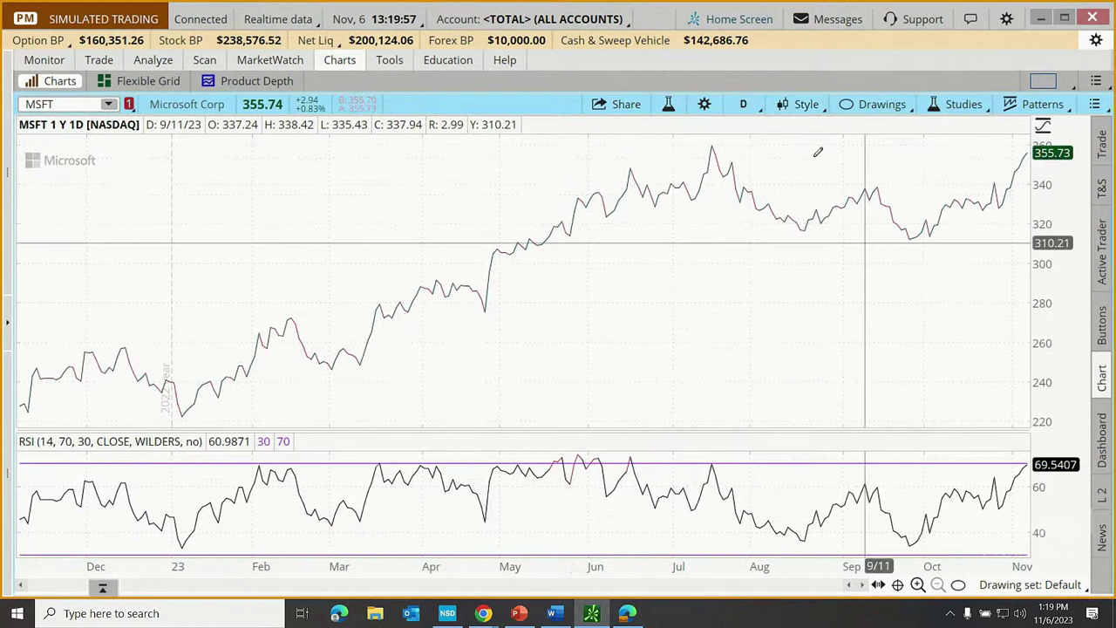
{"action": "left_click", "coordinate": [795, 106]}
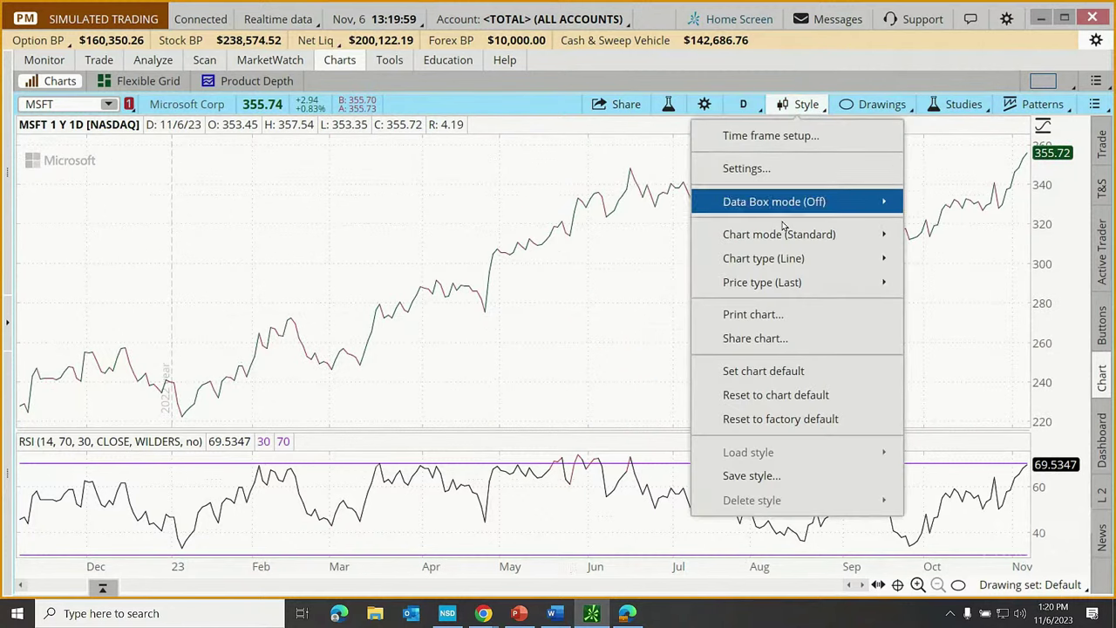
{"action": "mouse_move", "coordinate": [780, 256]}
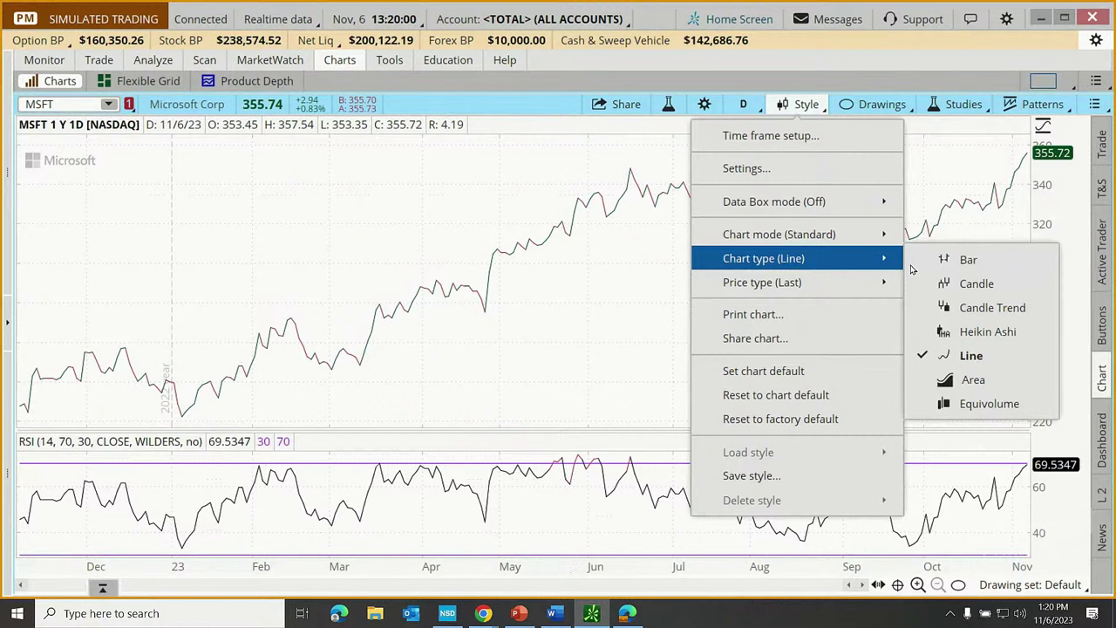
{"action": "left_click", "coordinate": [970, 285]}
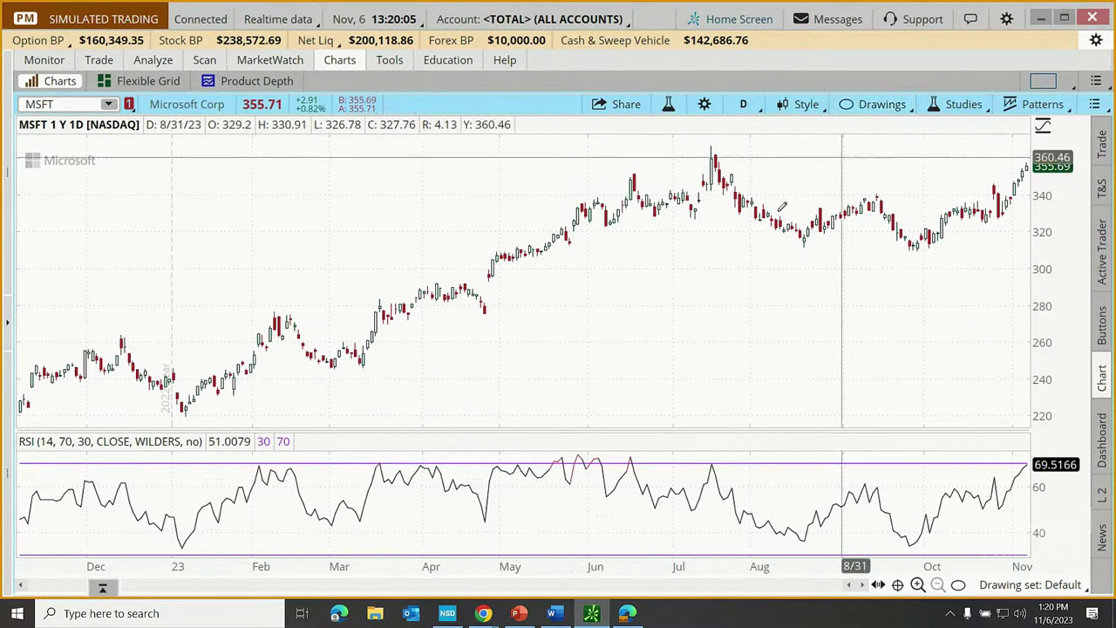
- Draw a horizontal trendline on the MSFT price chart at about 340, running from late July to the chart's latest candle
{"action": "left_click", "coordinate": [894, 107]}
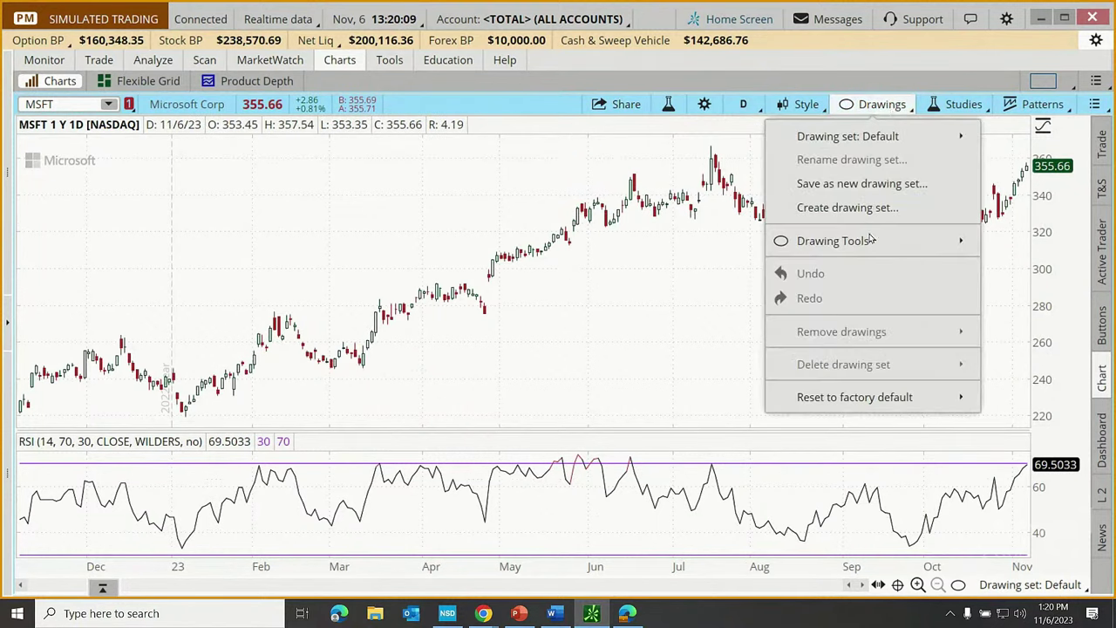
{"action": "mouse_move", "coordinate": [870, 241]}
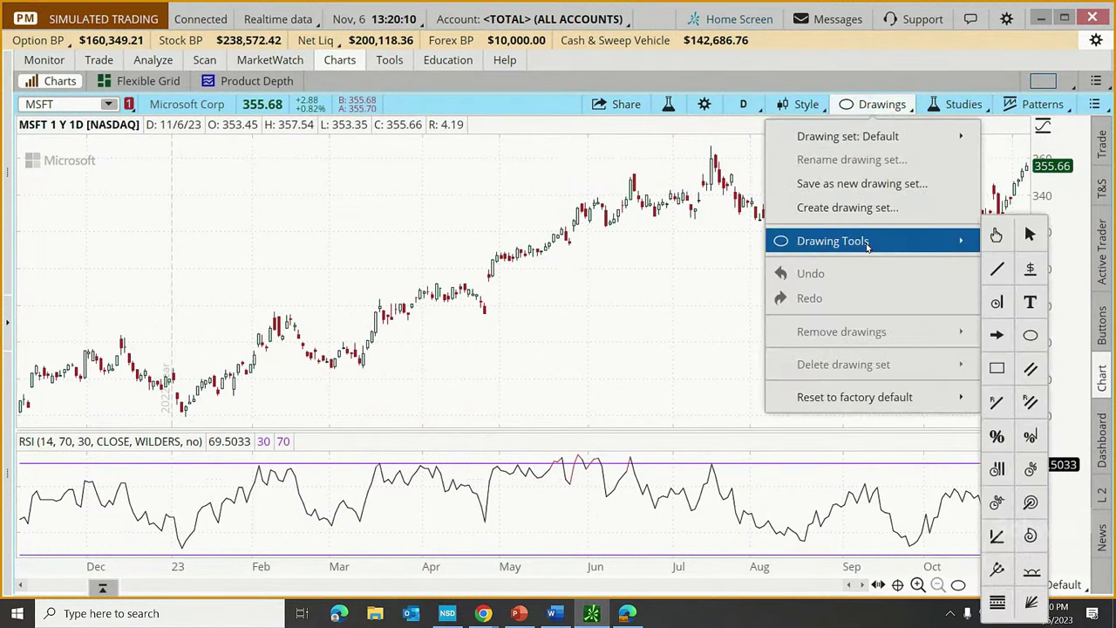
{"action": "left_click", "coordinate": [997, 270]}
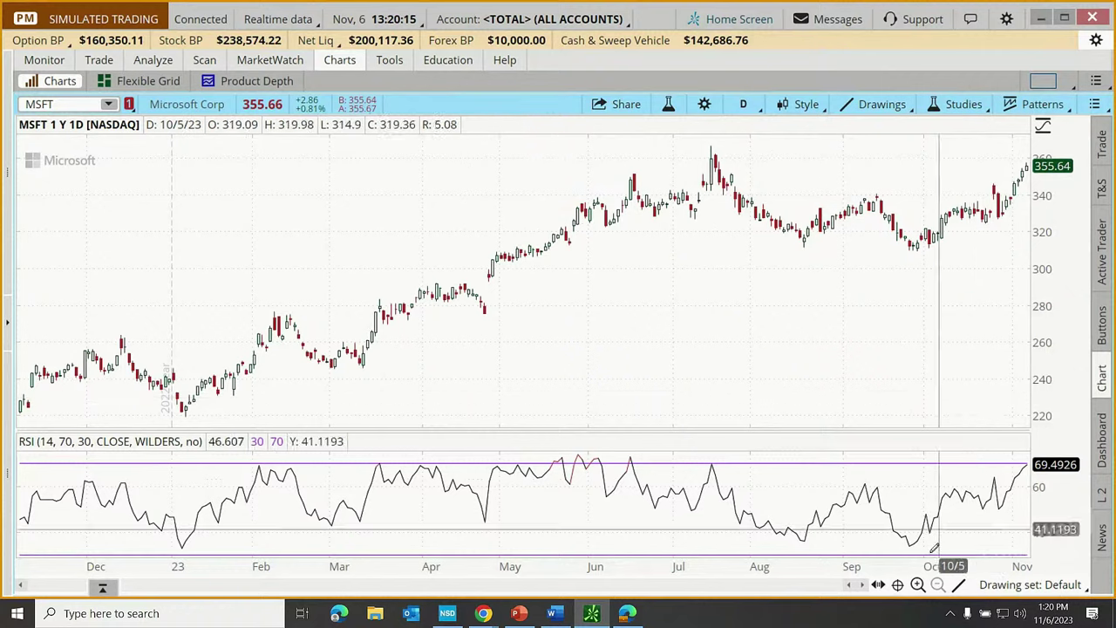
{"action": "left_click", "coordinate": [958, 586]}
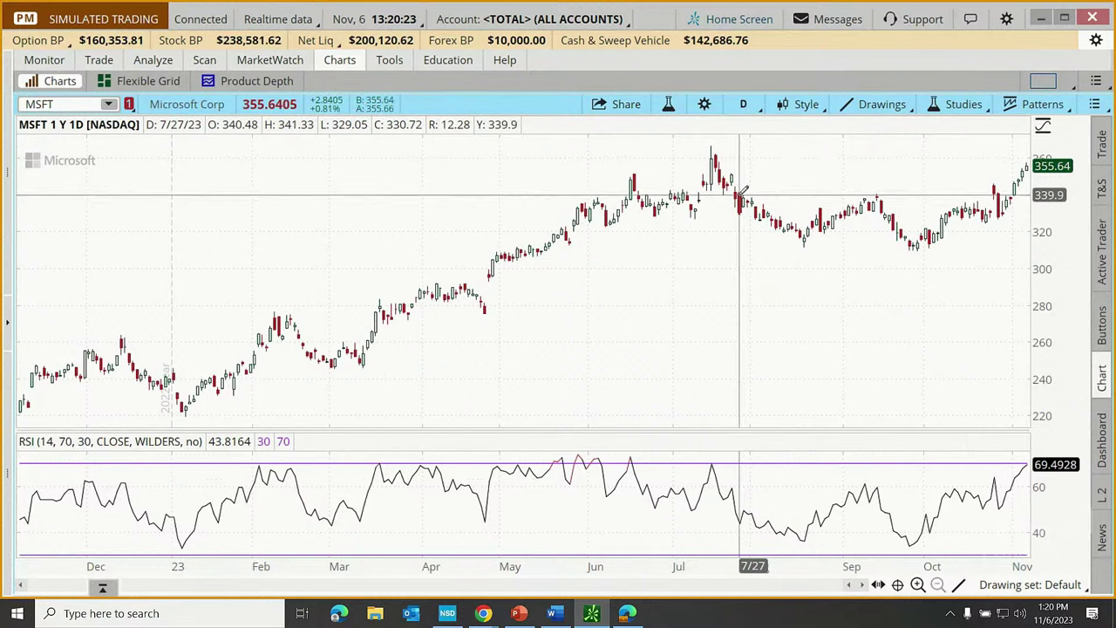
{"action": "left_click_drag", "start_coordinate": [744, 190], "coordinate": [1029, 193]}
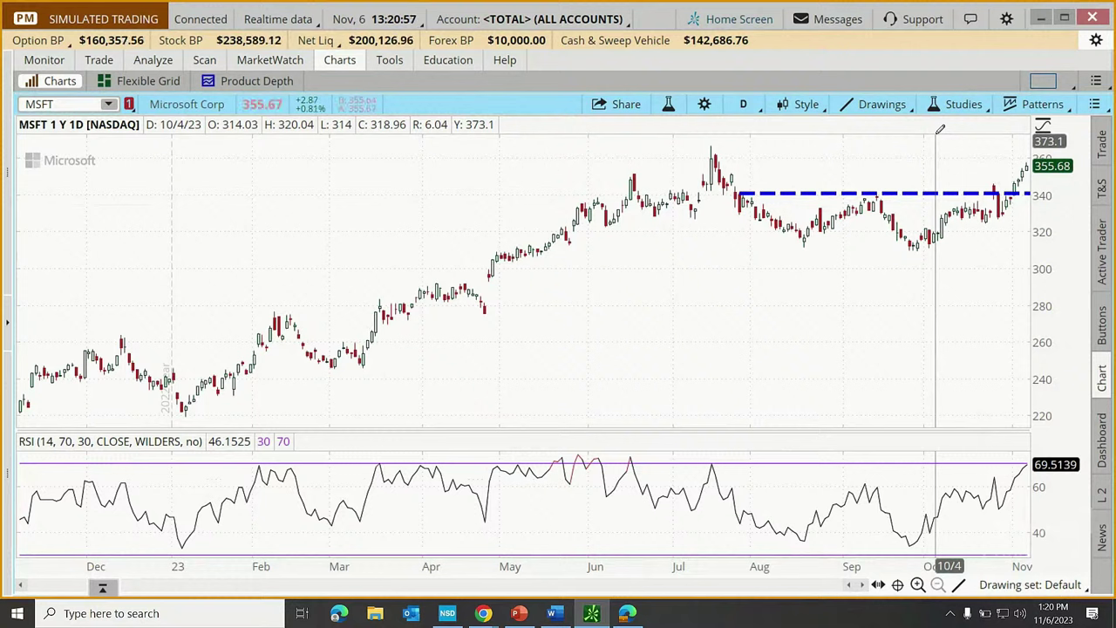
- Open the trading page for all products and create a buy order for 100 MSFT shares from the ask price
{"action": "left_click", "coordinate": [101, 65]}
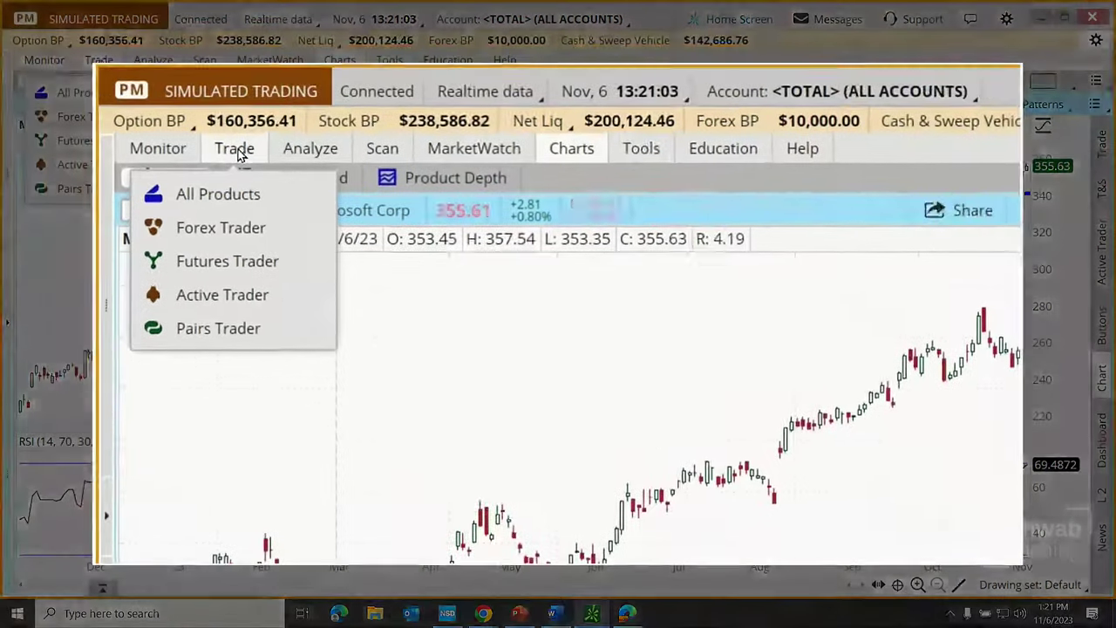
{"action": "left_click", "coordinate": [236, 150]}
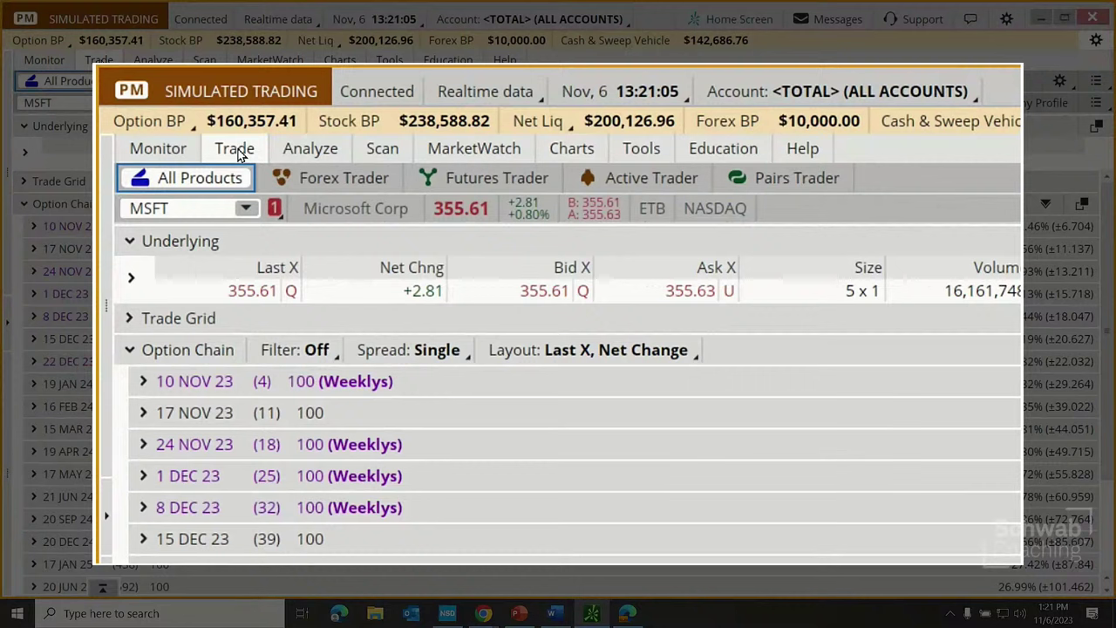
{"action": "left_click", "coordinate": [188, 209]}
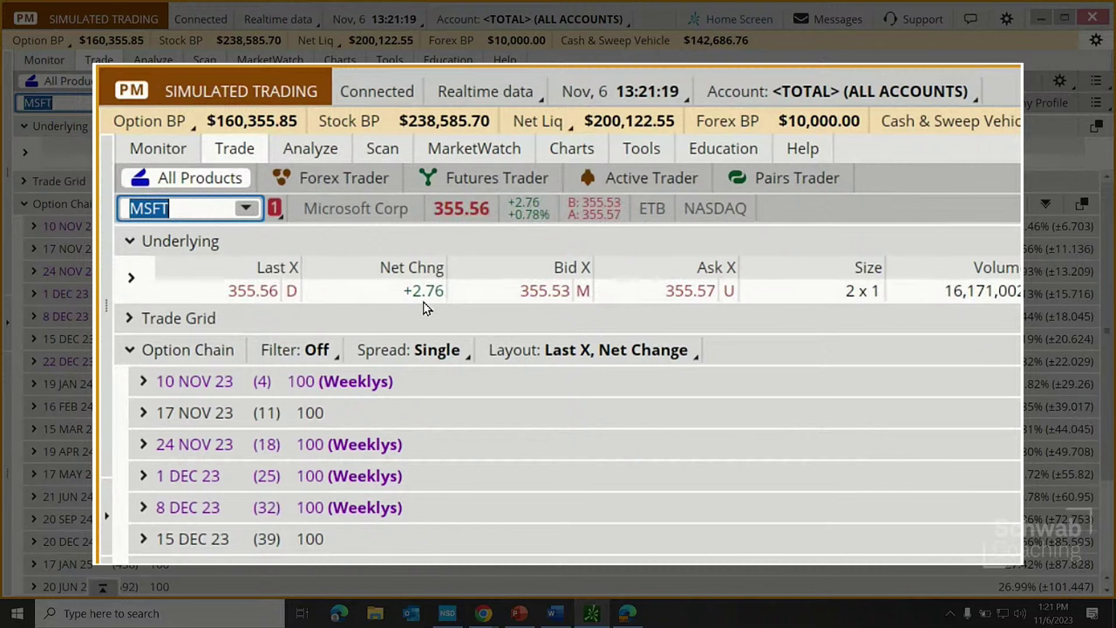
{"action": "left_click", "coordinate": [692, 296]}
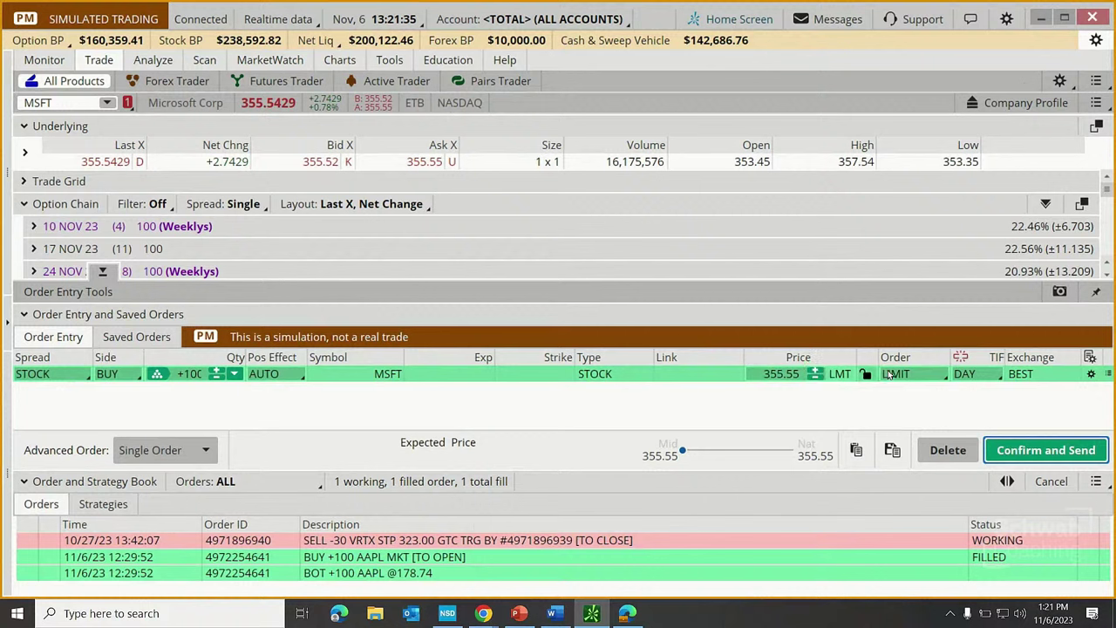
- Set the MSFT buy order to MARKET and send it, and view the account's activity and positions
{"action": "left_click", "coordinate": [899, 375]}
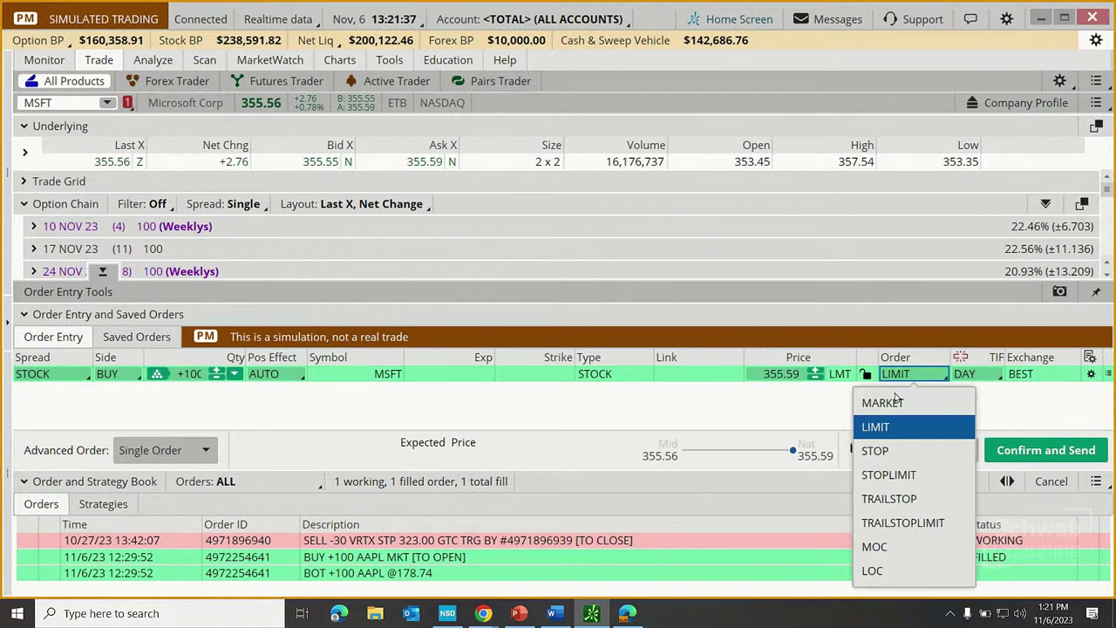
{"action": "left_click", "coordinate": [883, 403]}
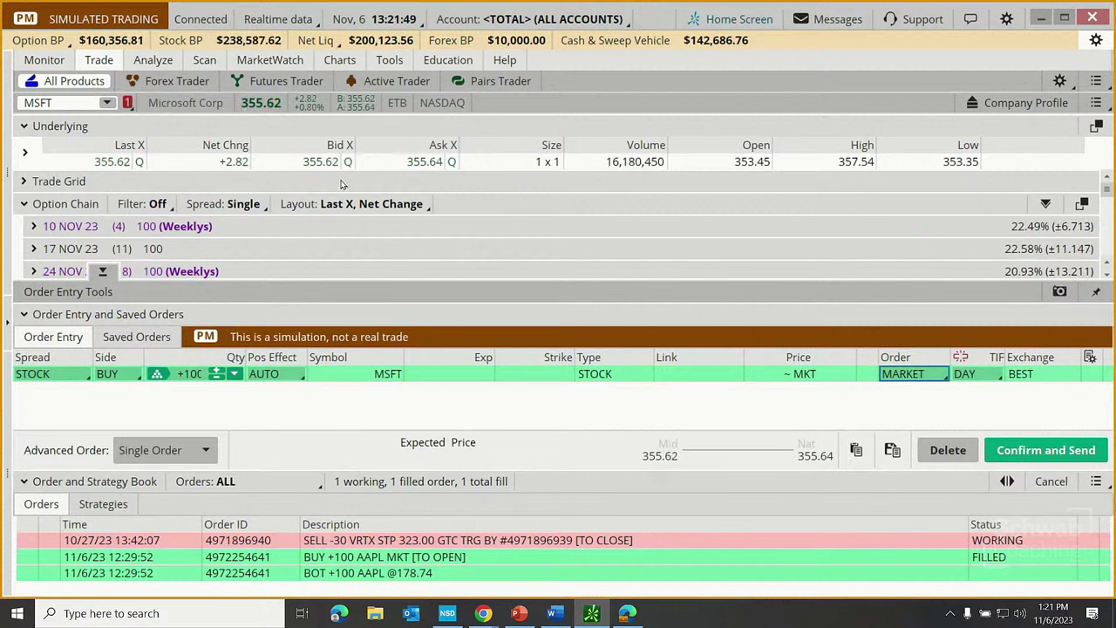
{"action": "left_click", "coordinate": [1046, 451]}
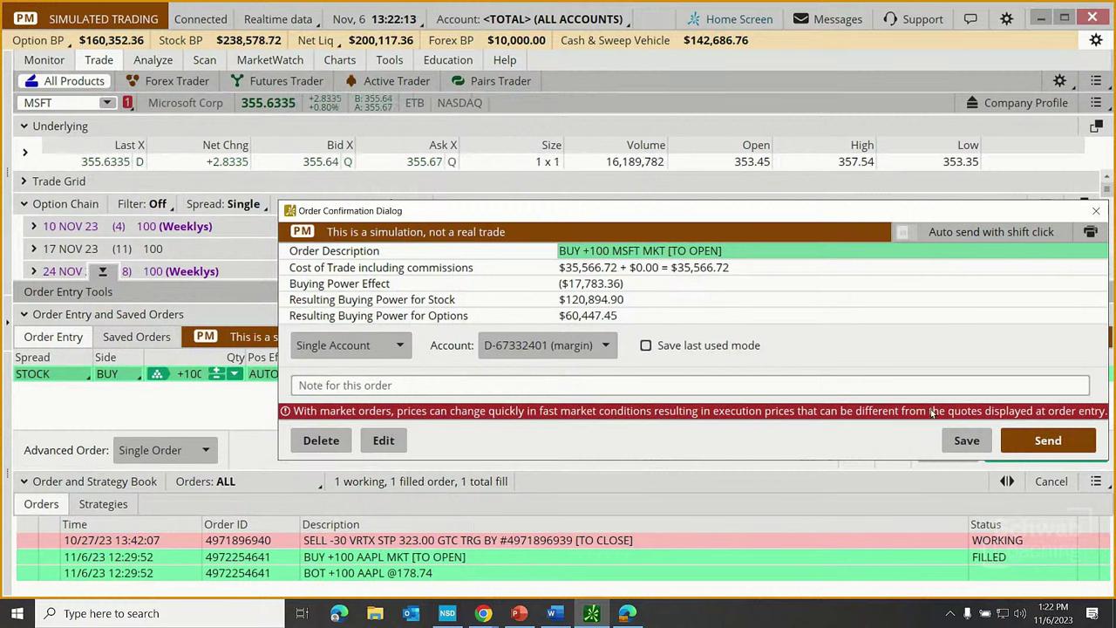
{"action": "left_click", "coordinate": [1047, 442]}
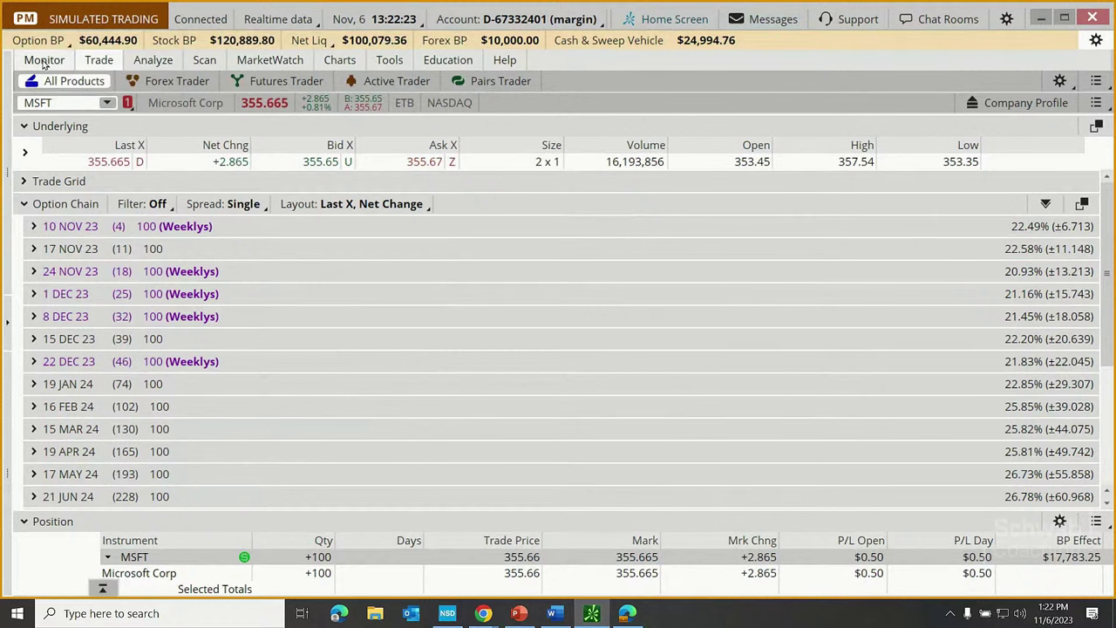
{"action": "left_click", "coordinate": [44, 62]}
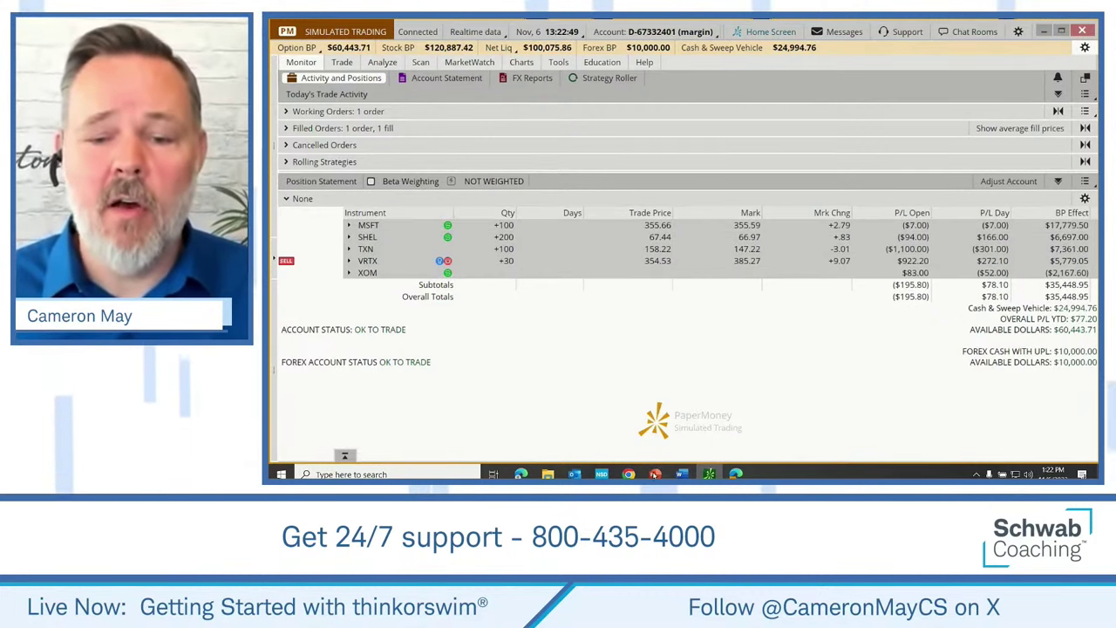
- Switch to Chrome and view the upcoming live streams on the Trader Talks Webcasts YouTube channel
{"action": "mouse_move", "coordinate": [631, 472]}
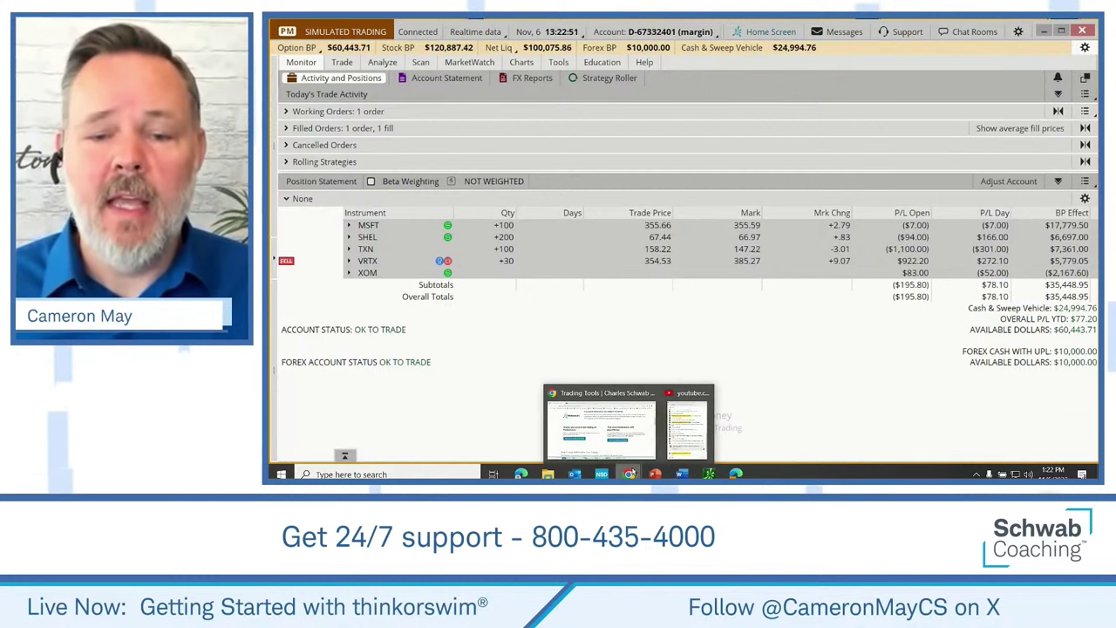
{"action": "left_click", "coordinate": [610, 410]}
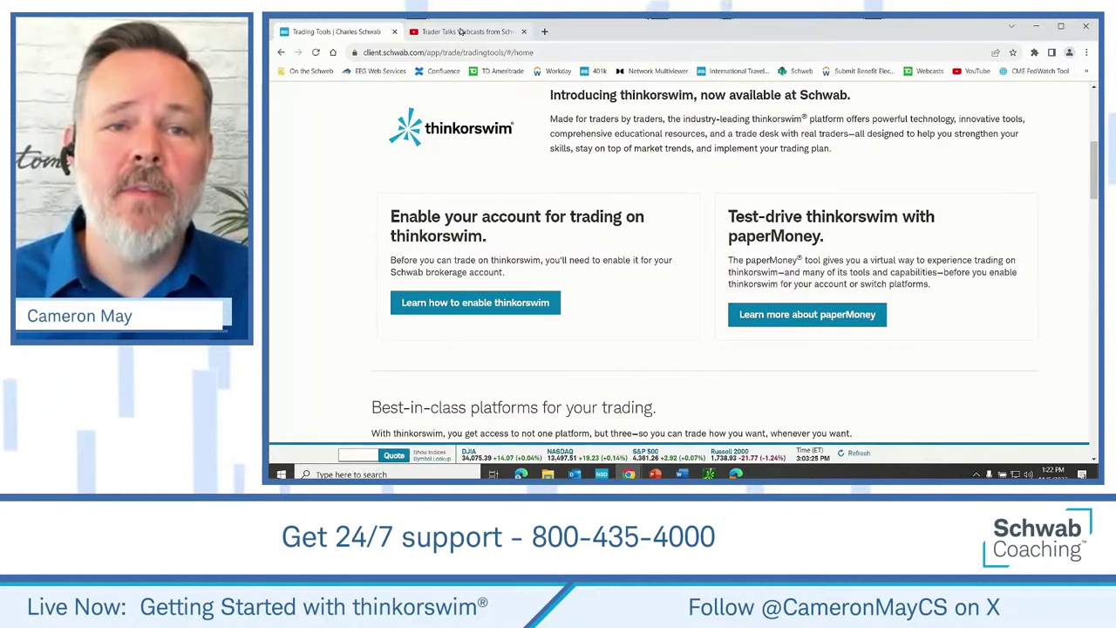
{"action": "left_click", "coordinate": [470, 32]}
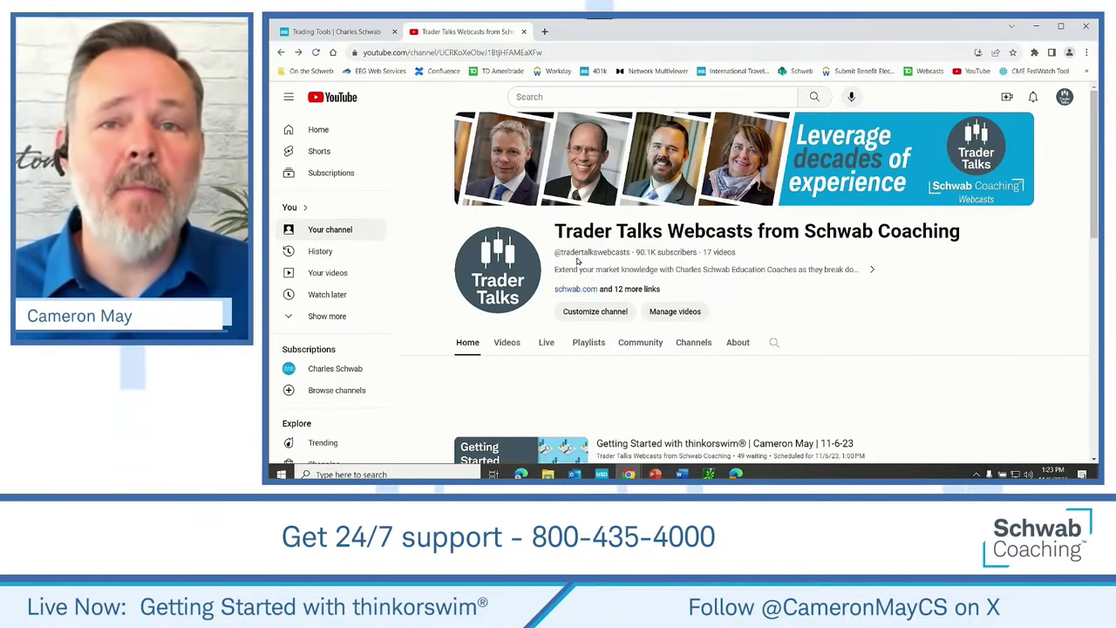
{"action": "left_click_drag", "start_coordinate": [1096, 154], "coordinate": [1091, 221]}
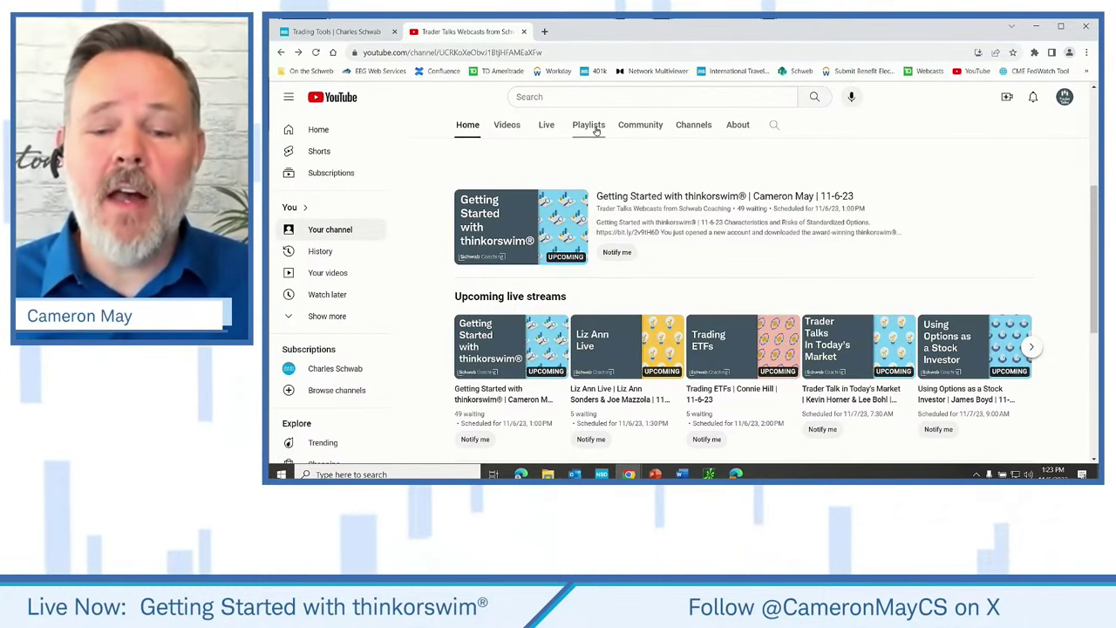
- Switch to the PowerPoint slide show and advance through the Disclosures slide to the closing Charles Schwab slide
{"action": "mouse_move", "coordinate": [655, 474]}
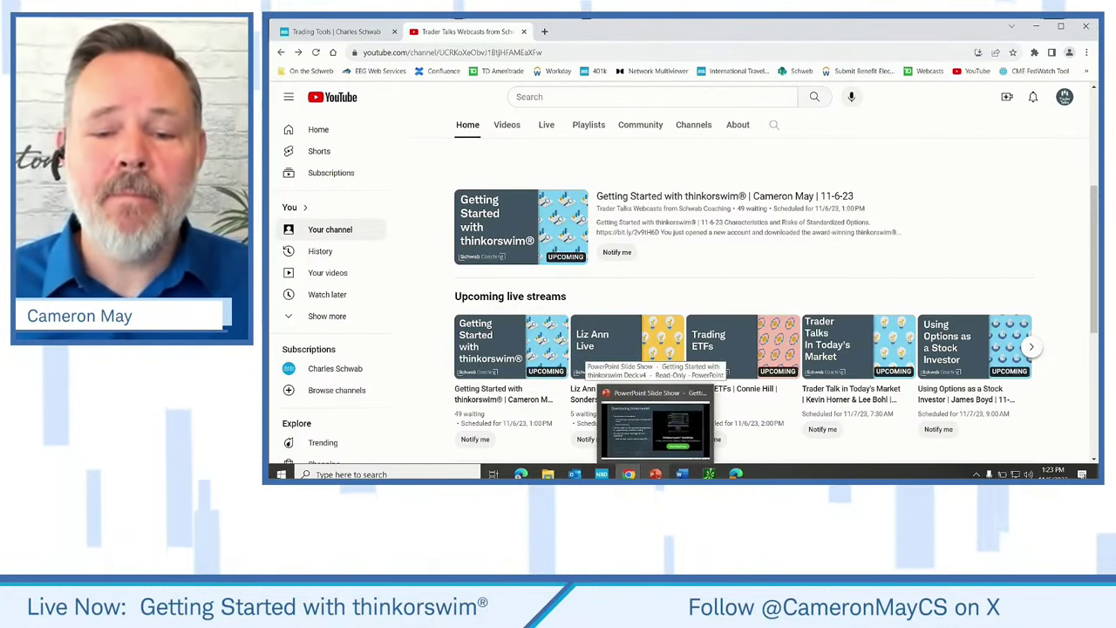
{"action": "left_click", "coordinate": [655, 425]}
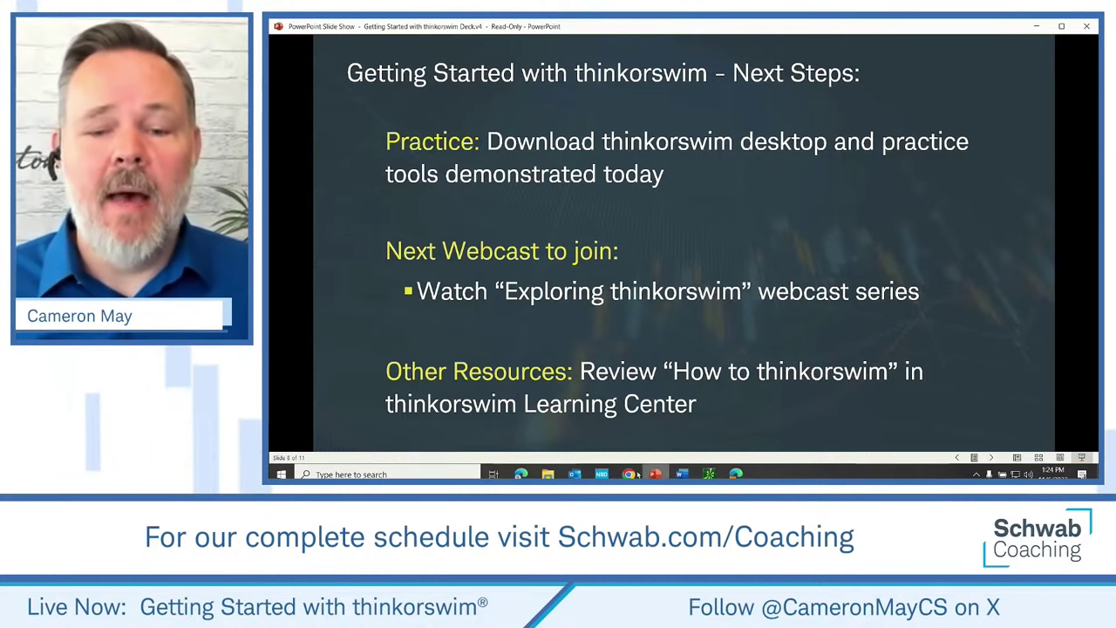
{"action": "left_click", "coordinate": [667, 432]}
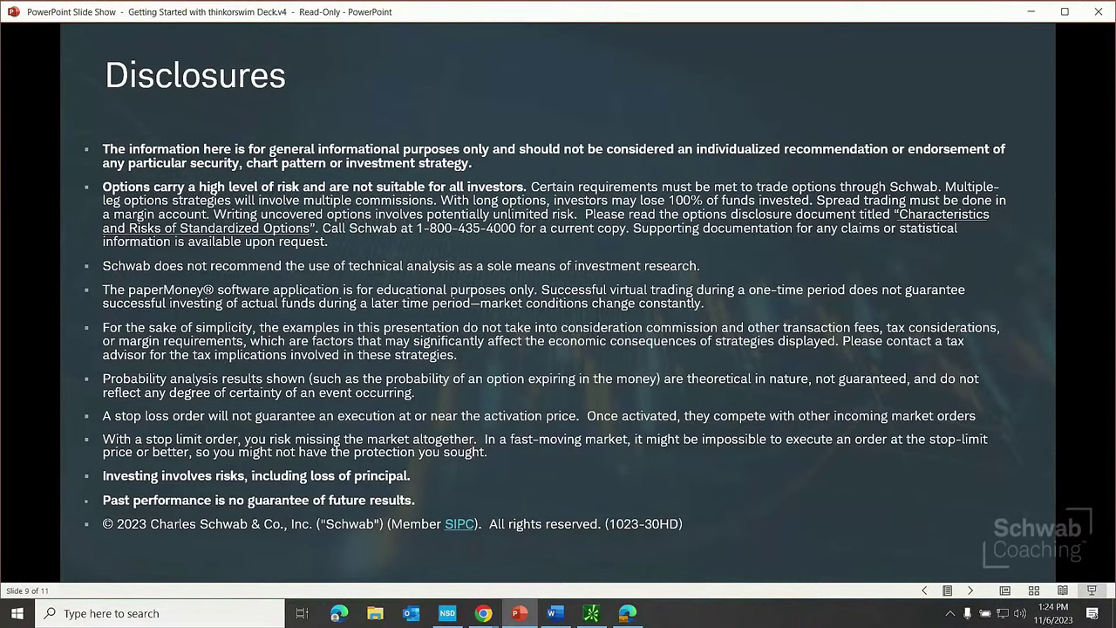
{"action": "key", "text": "Right"}
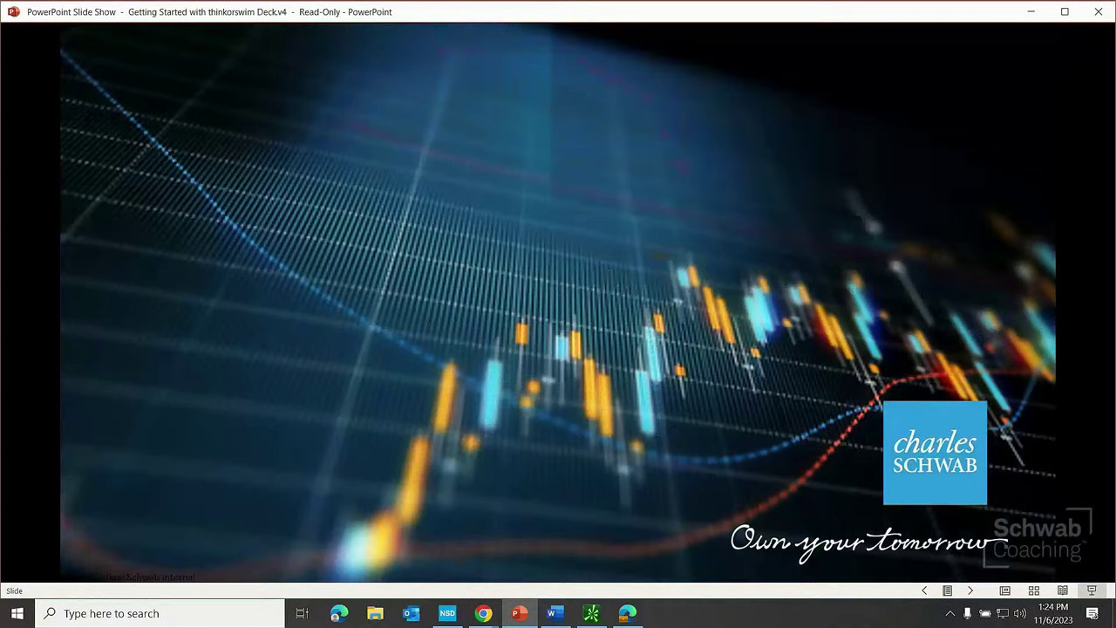